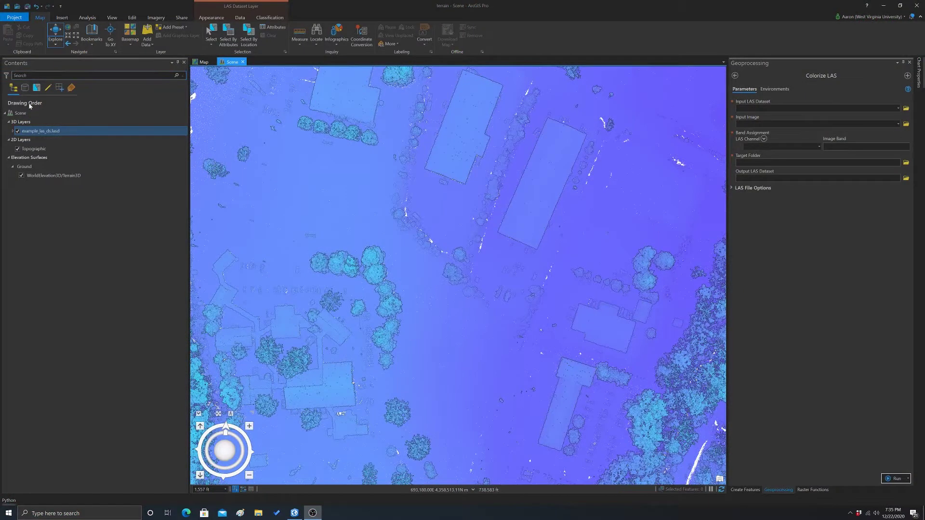
Create a new local scene, Scene1, and close the original scene tab.
click(104, 130)
click(59, 19)
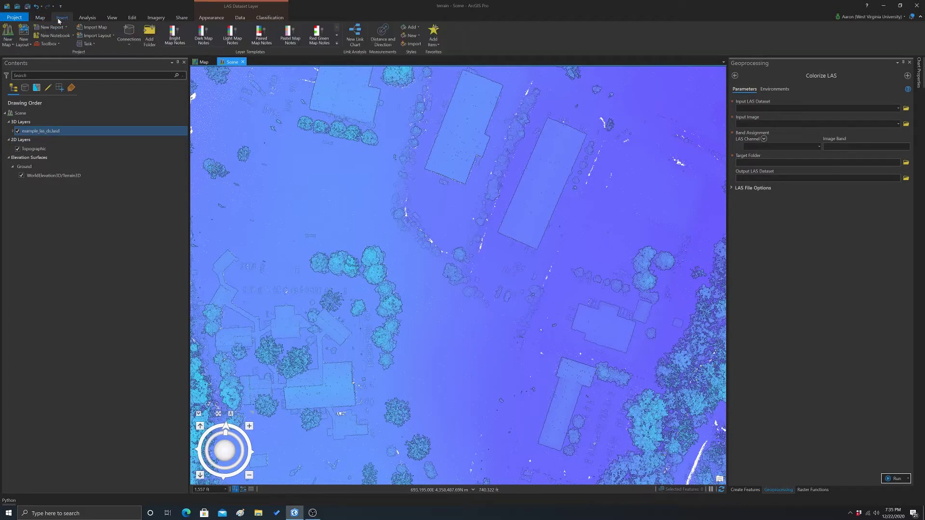
click(8, 43)
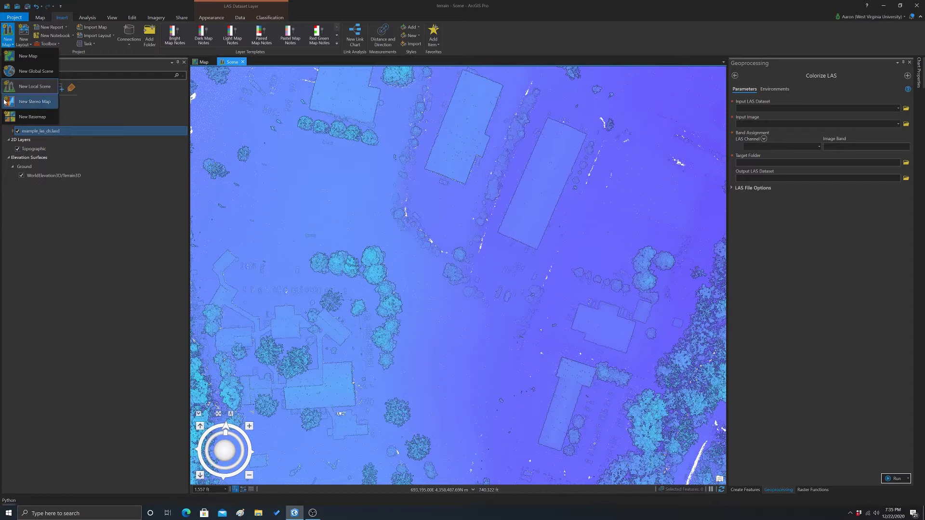
click(21, 87)
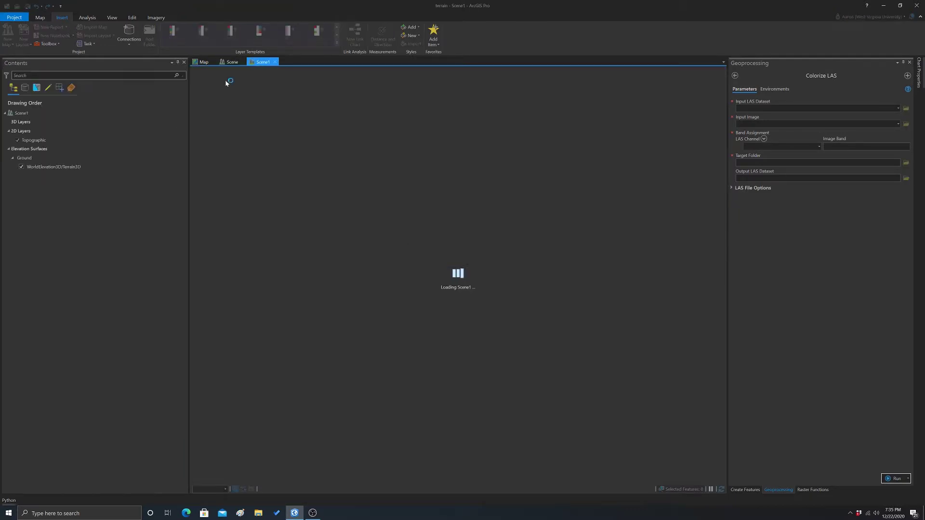
click(235, 63)
click(243, 62)
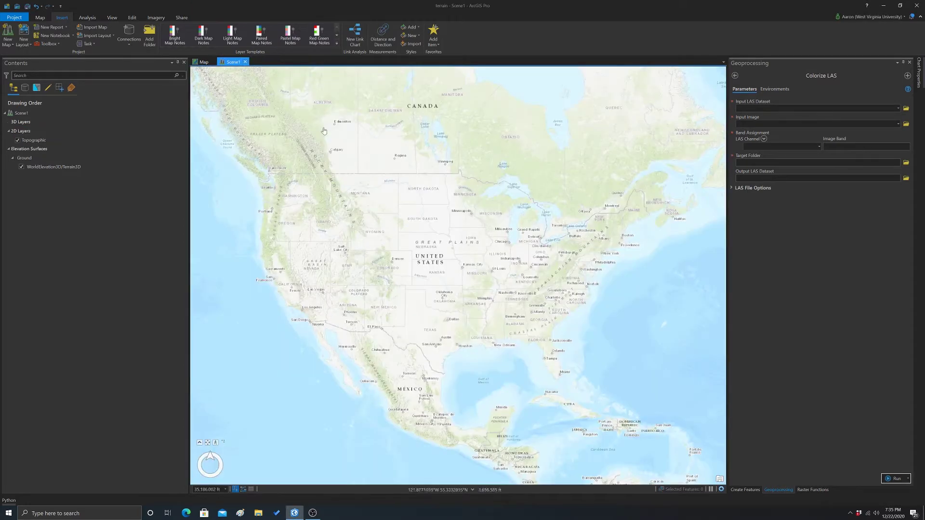
Add the example_las_ds.lasd LAS dataset to Scene1 with Add Data.
click(40, 18)
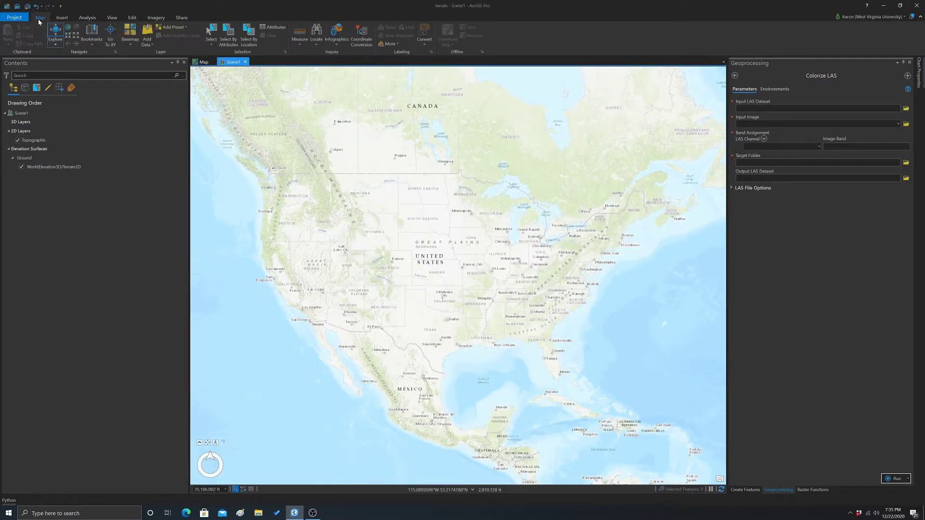
click(147, 33)
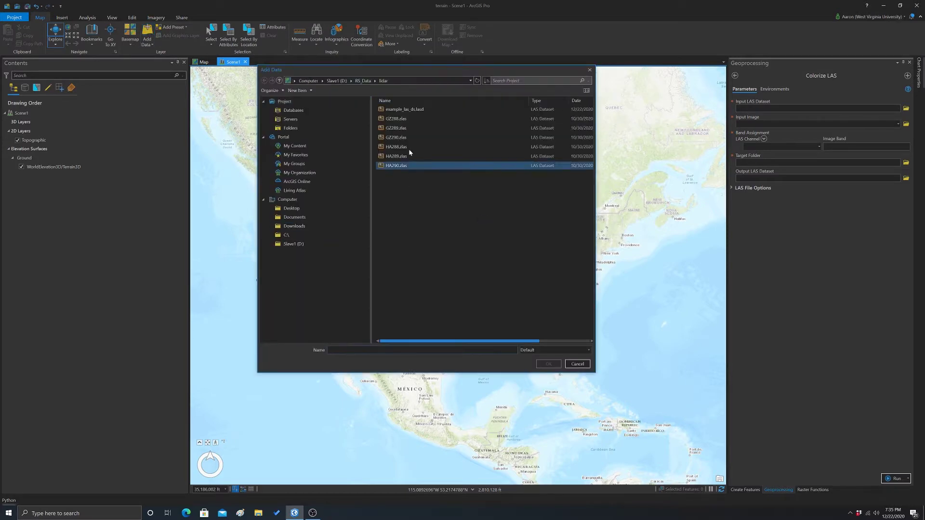
click(404, 110)
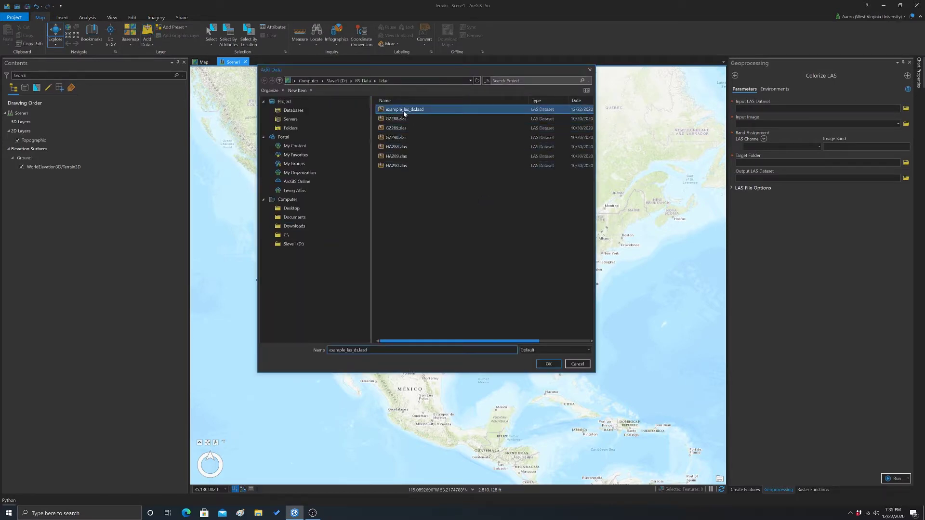
click(553, 365)
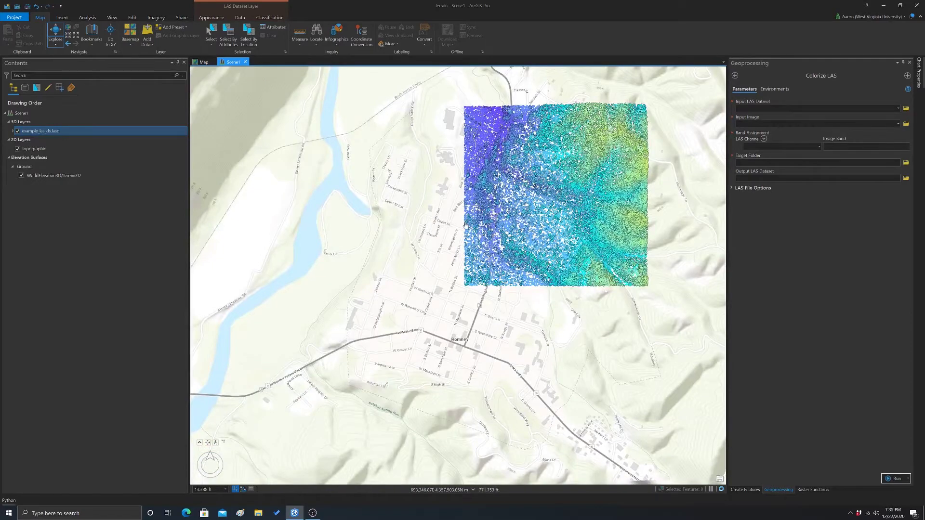
Zoom into the point cloud and nudge it right until tree crowns and rooftops appear.
scroll(466, 224, up, 2)
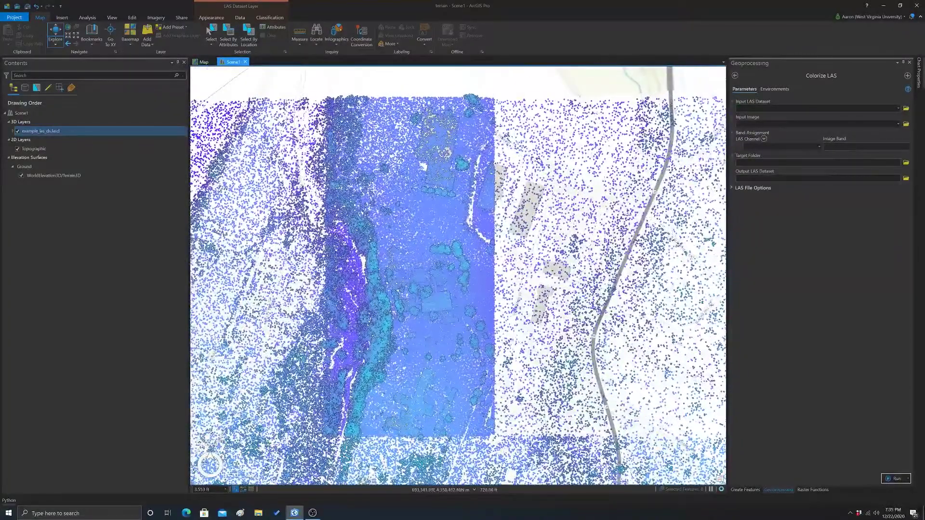
scroll(496, 211, up, 3)
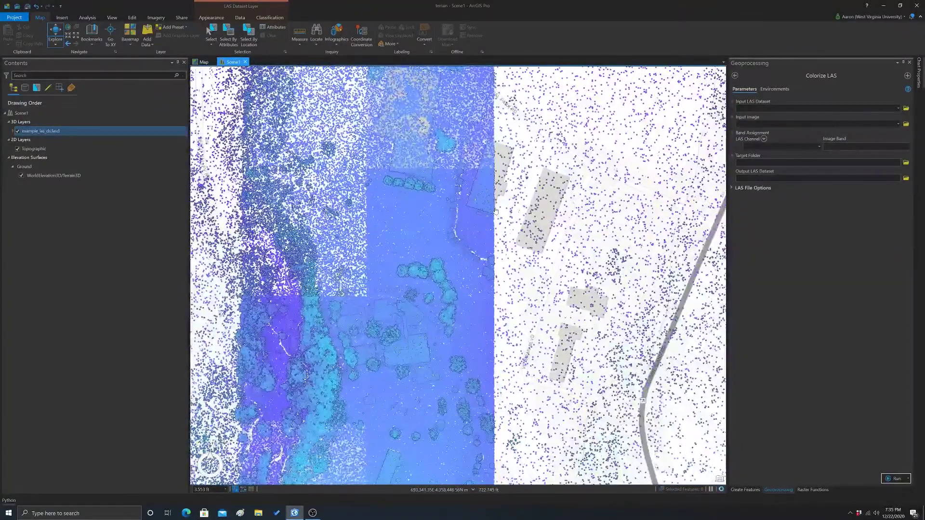
scroll(496, 210, up, 1)
scroll(520, 220, up, 2)
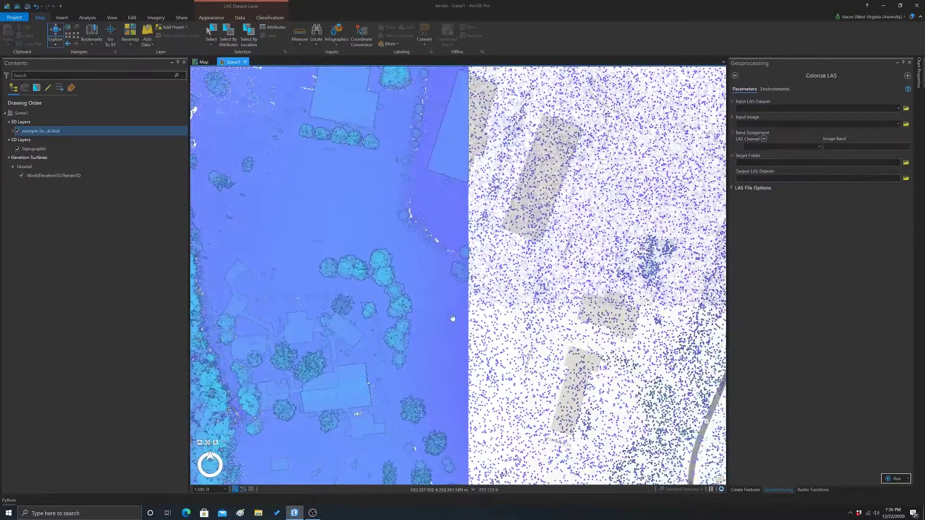
drag(436, 270, 450, 268)
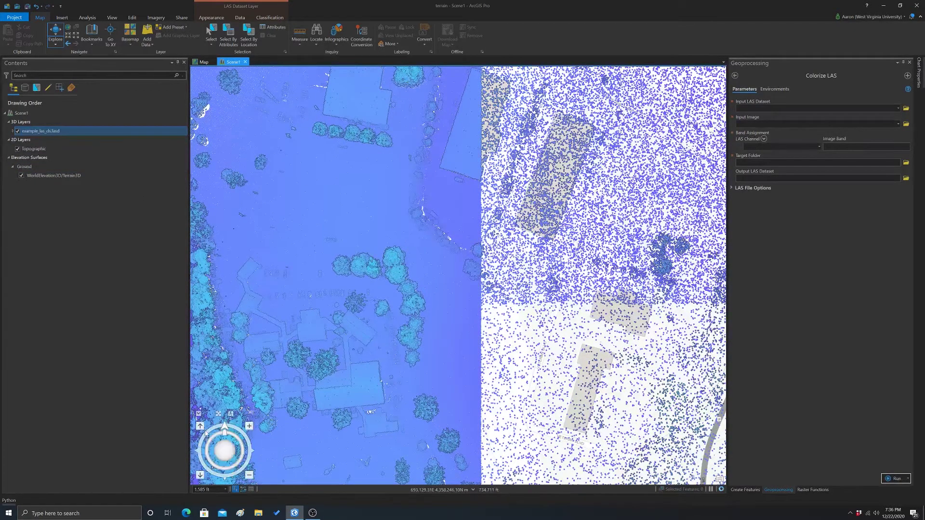
Tilt the scene to an oblique 3D view and move in toward the trees.
drag(221, 471, 224, 444)
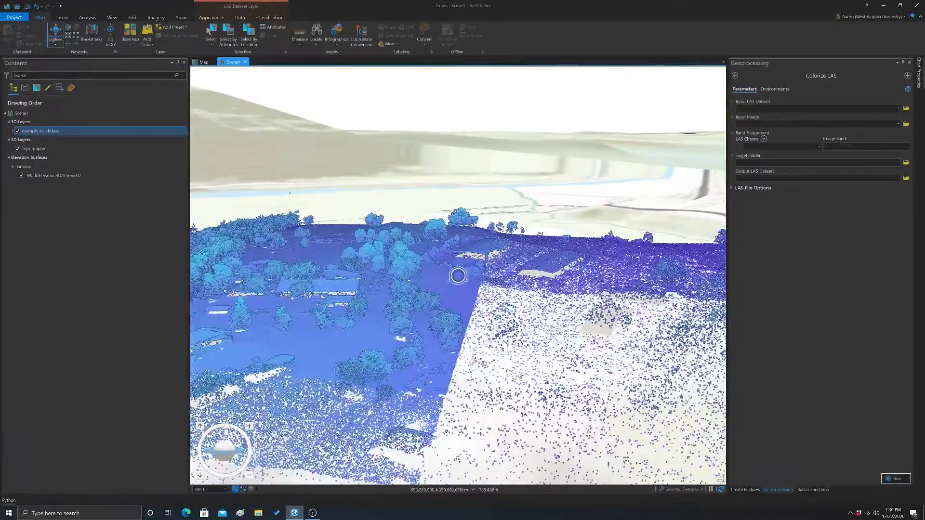
scroll(457, 274, up, 5)
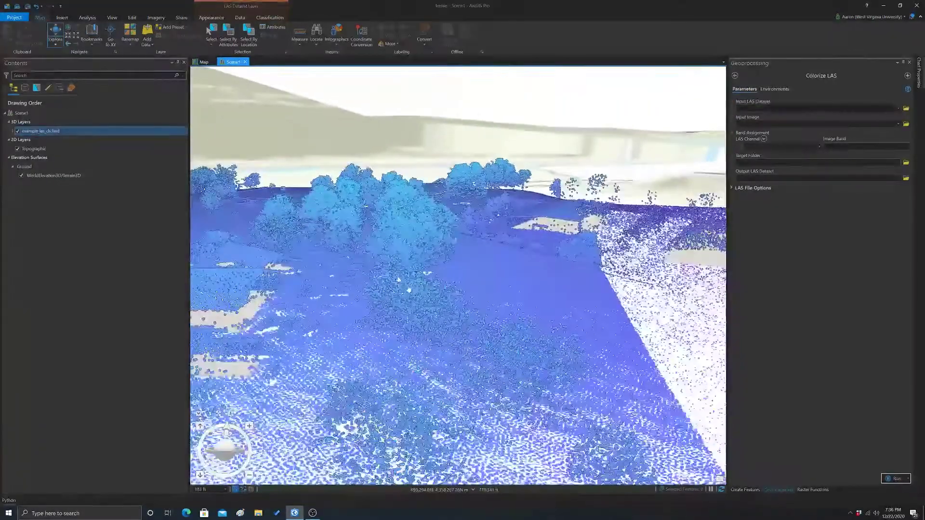
scroll(398, 280, up, 2)
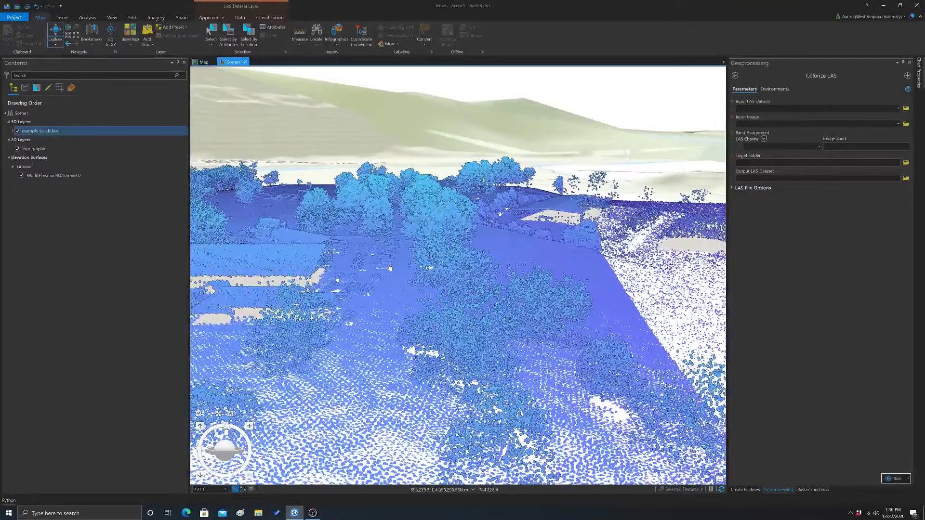
drag(390, 268, 438, 292)
scroll(527, 295, up, 5)
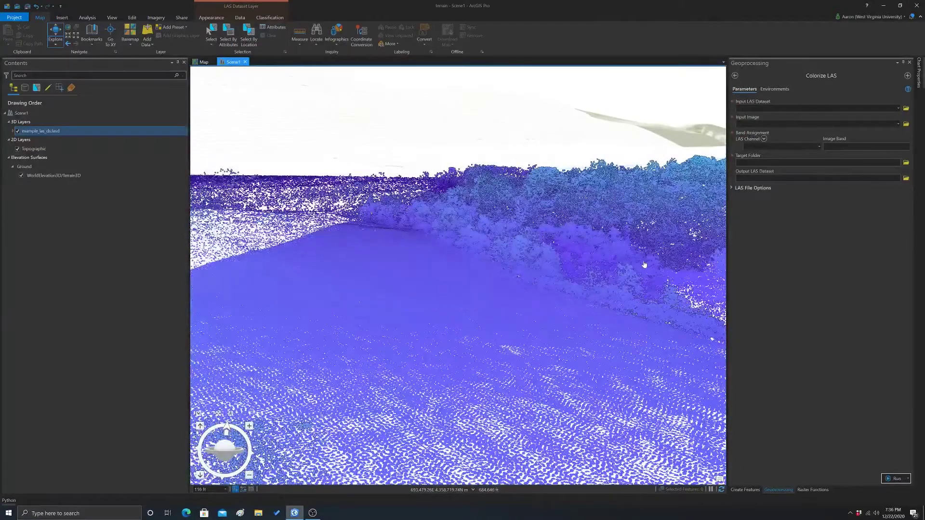
Fly toward the central tree and rotate around the point cloud up close.
drag(411, 268, 508, 298)
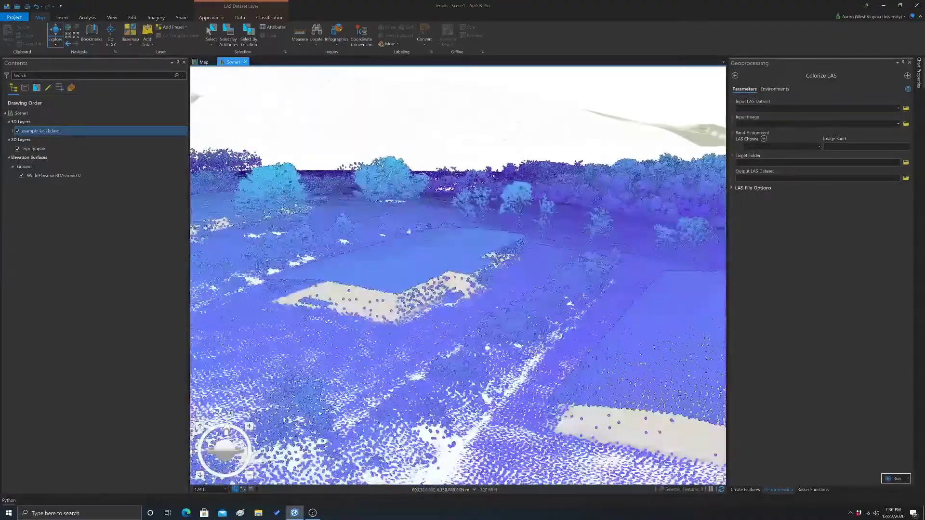
scroll(423, 264, up, 2)
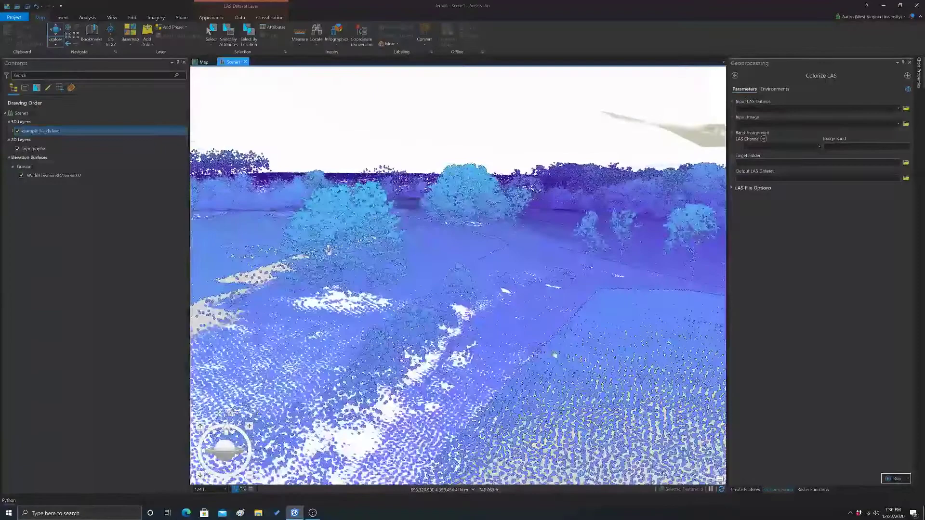
scroll(501, 295, up, 2)
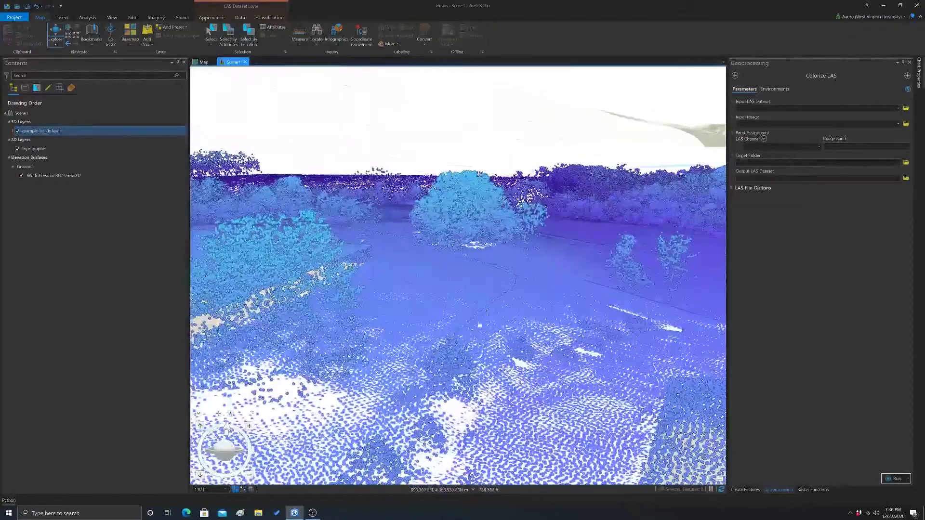
drag(483, 295, 629, 287)
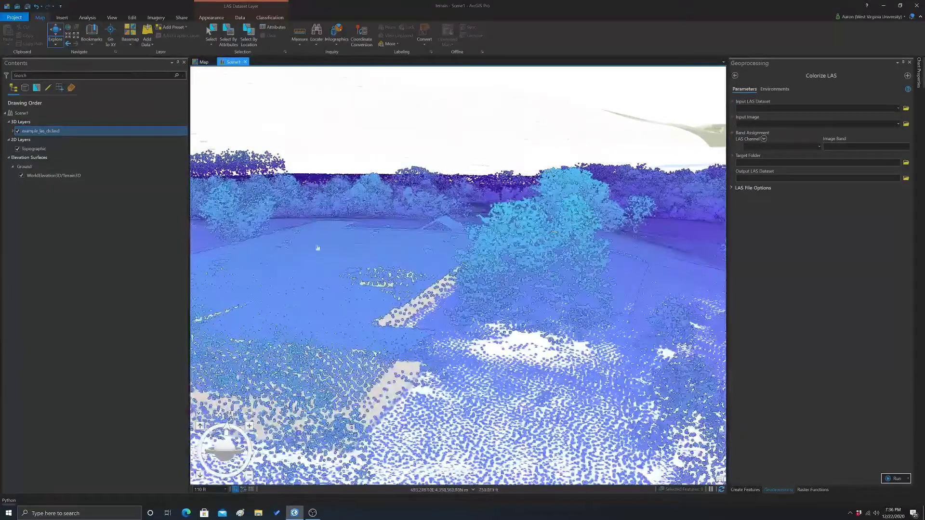
drag(344, 261, 464, 310)
scroll(463, 310, up, 4)
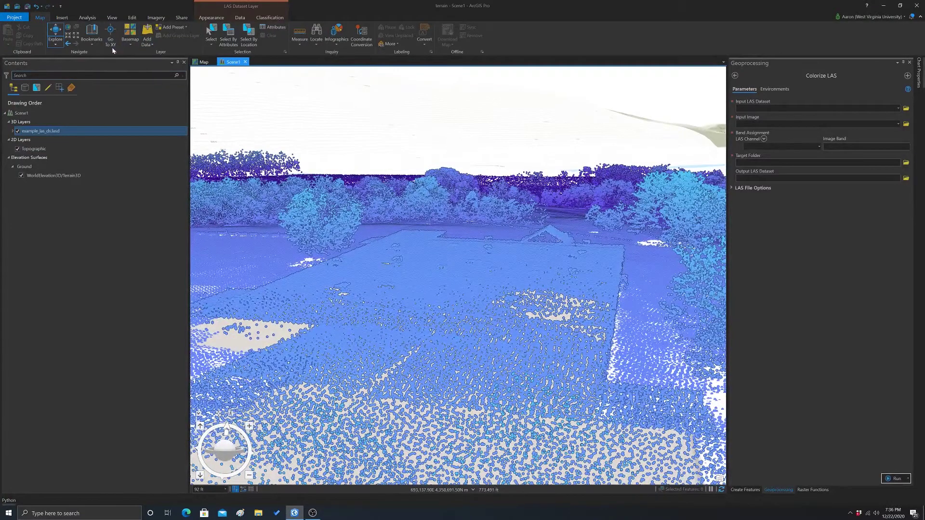
Switch the basemap to World Imagery and turn off the example_las_ds.lasd layer.
click(128, 46)
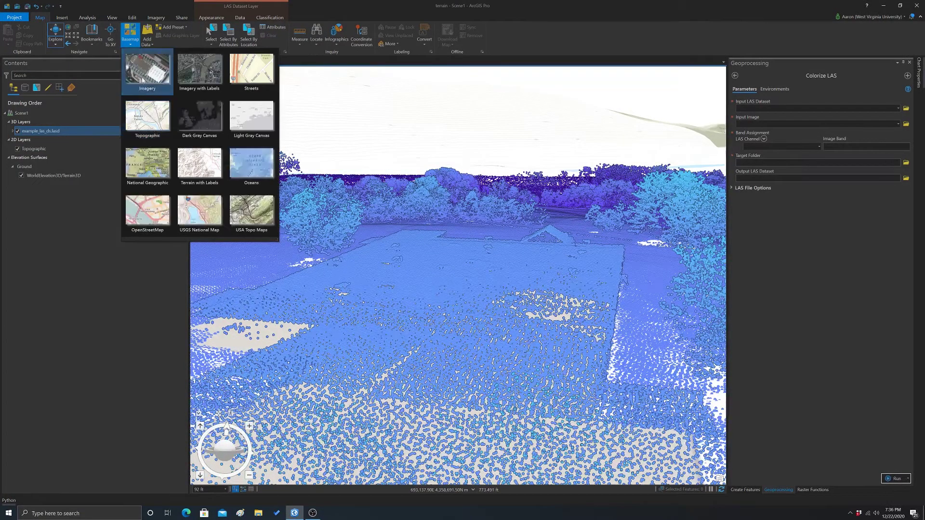
click(143, 80)
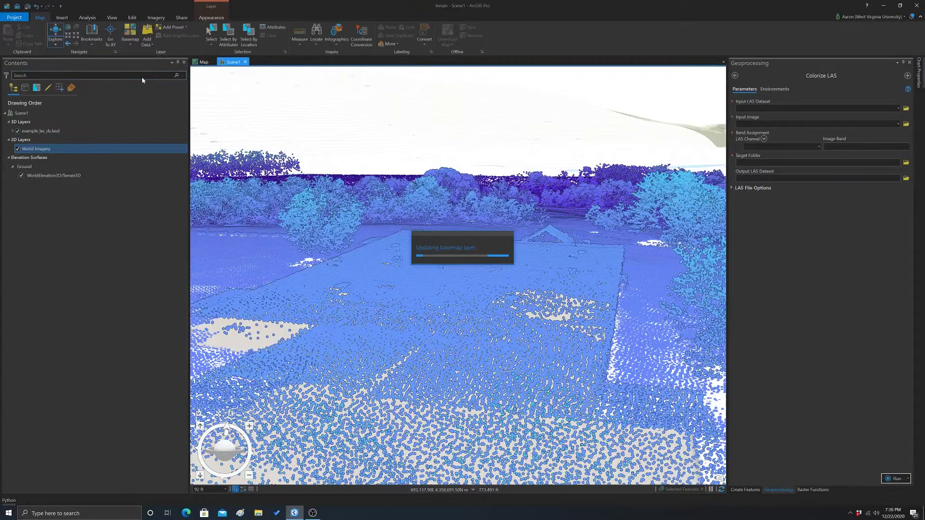
click(19, 133)
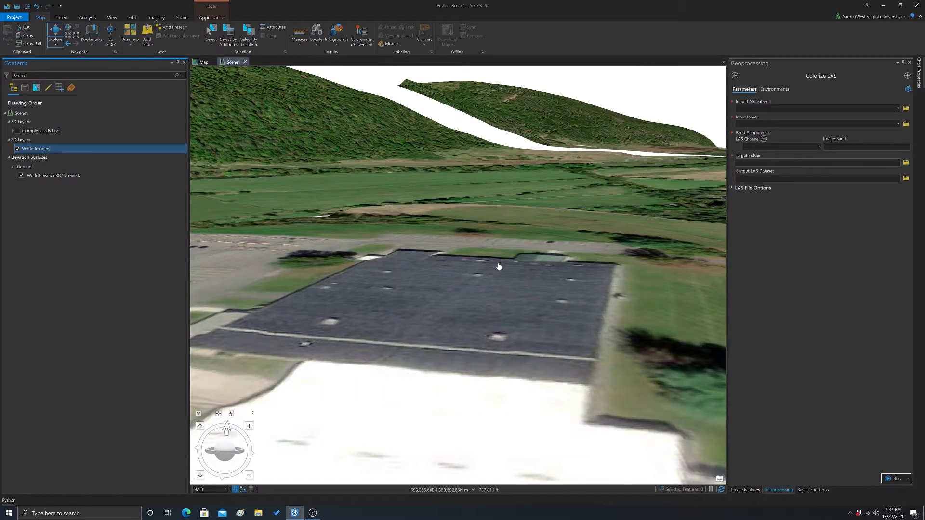
Turn the example_las_ds.lasd layer back on, then orbit and zoom into the point cloud.
click(18, 131)
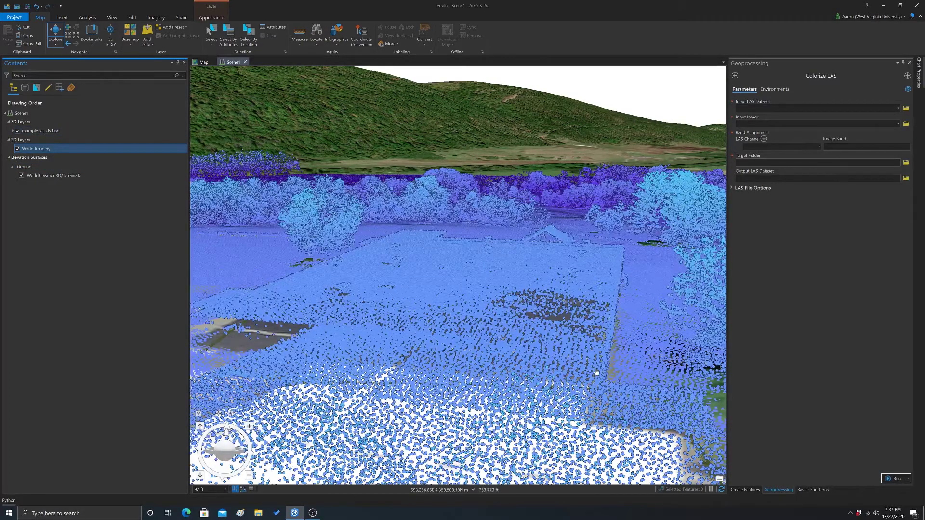
drag(597, 371, 400, 346)
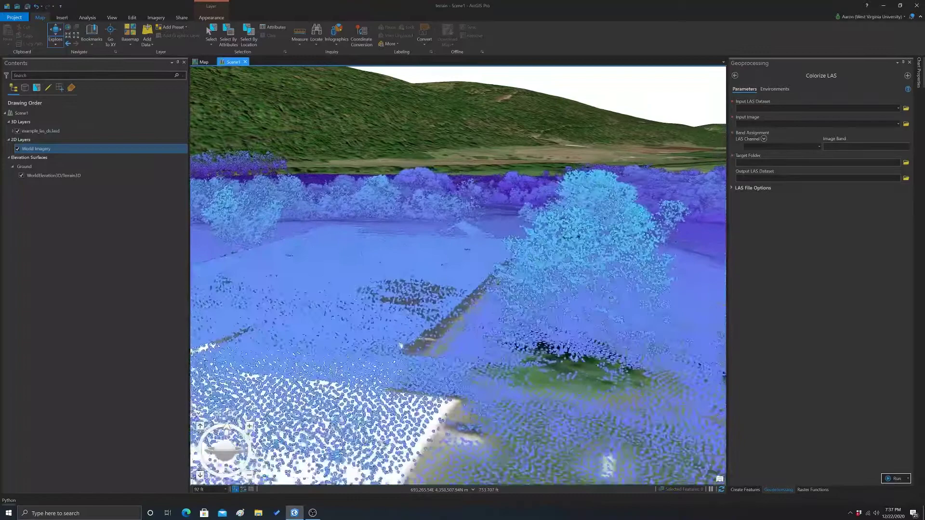
scroll(587, 285, up, 3)
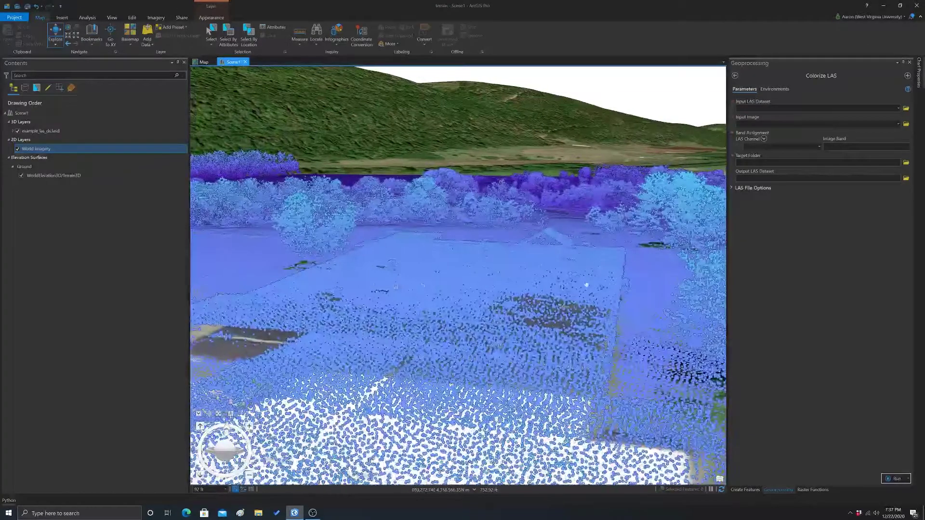
scroll(476, 284, up, 3)
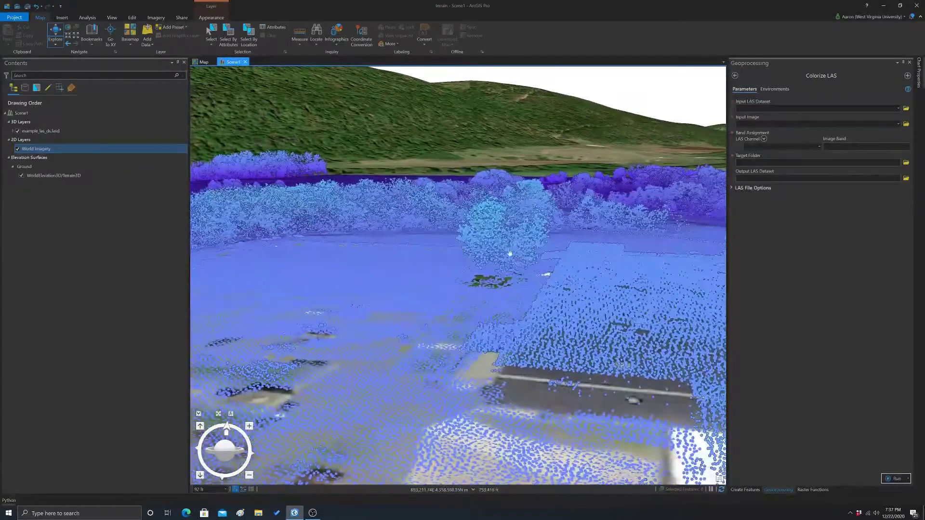
scroll(615, 323, up, 2)
scroll(616, 323, down, 4)
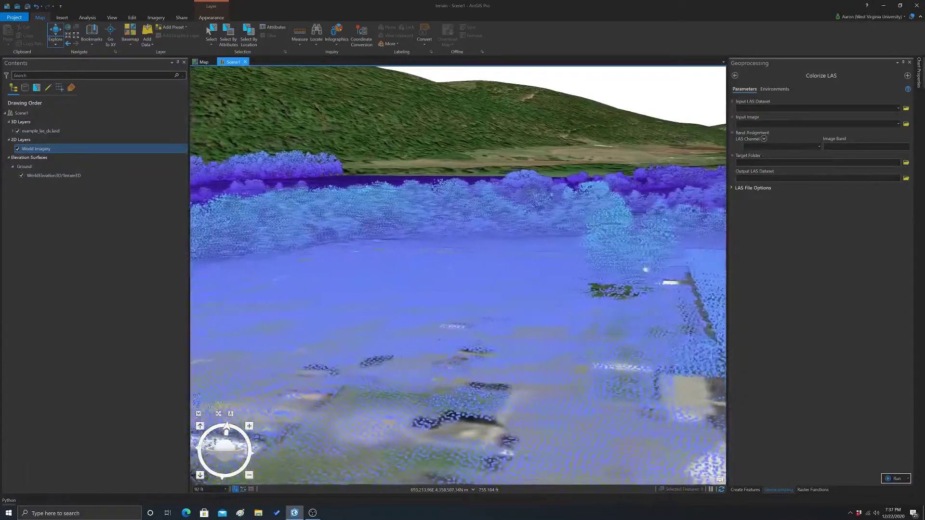
scroll(419, 289, up, 4)
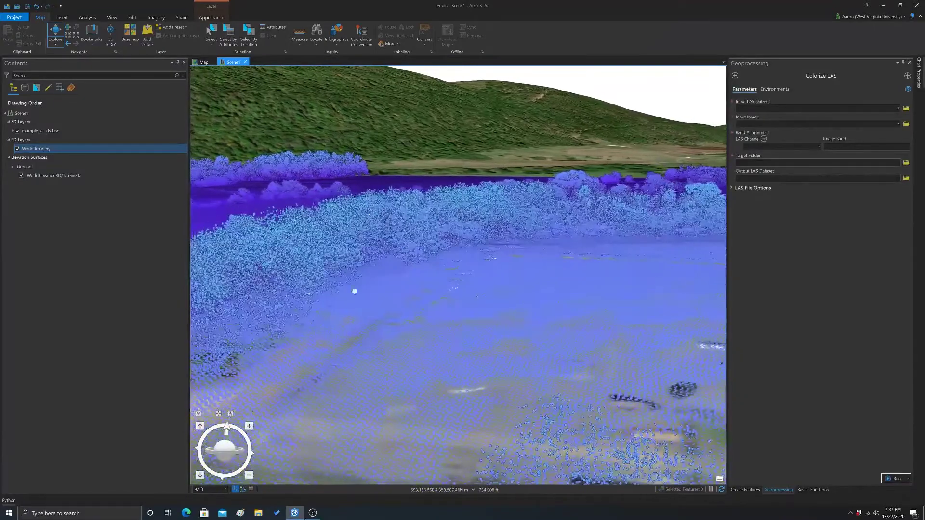
scroll(364, 296, up, 2)
scroll(419, 298, up, 4)
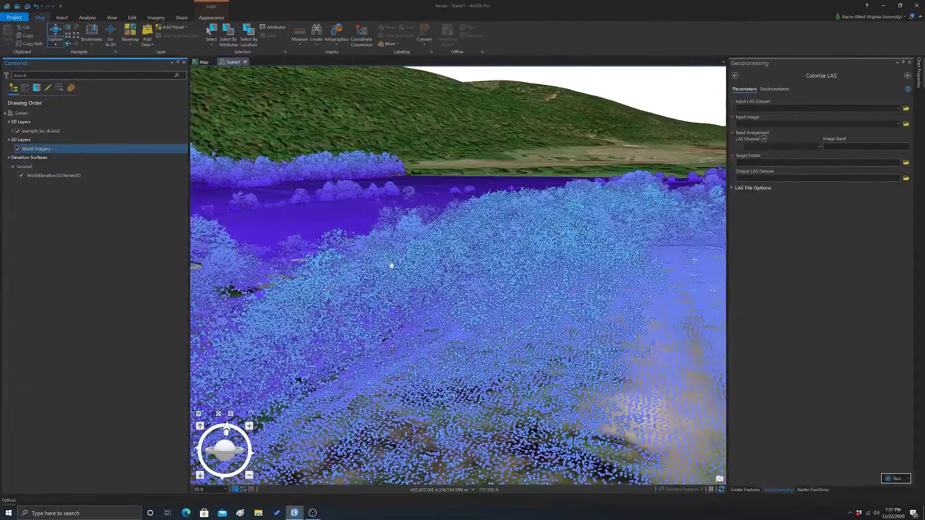
scroll(444, 318, up, 2)
scroll(444, 318, up, 3)
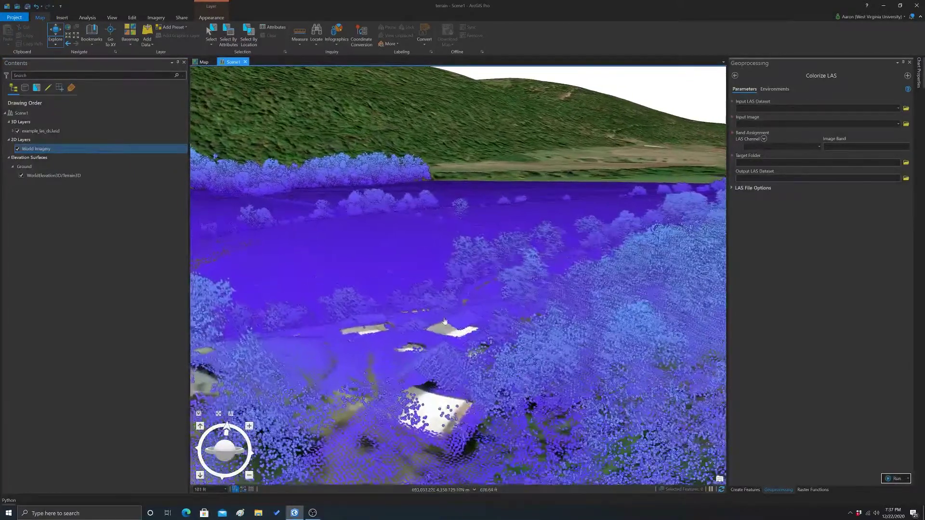
Pan across the buildings and along the tree line toward the wooded hillside.
drag(458, 347, 450, 391)
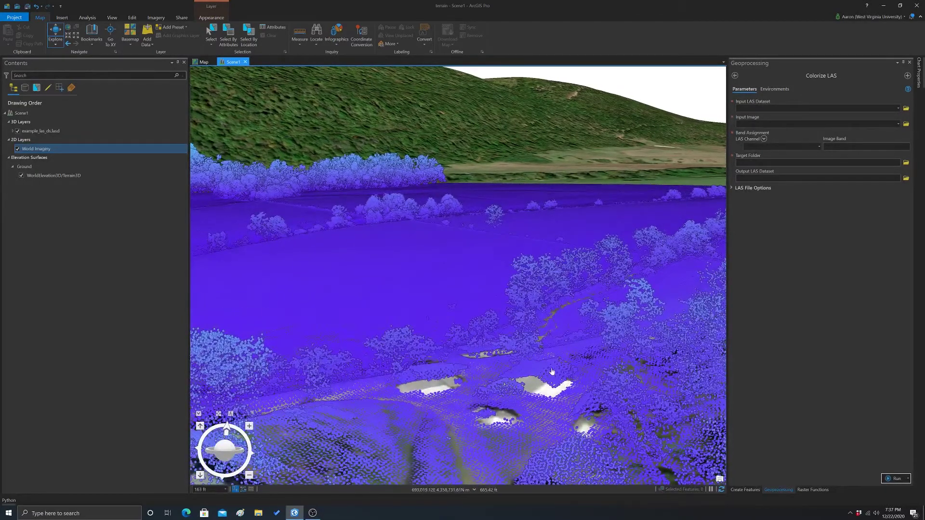
drag(504, 340, 530, 376)
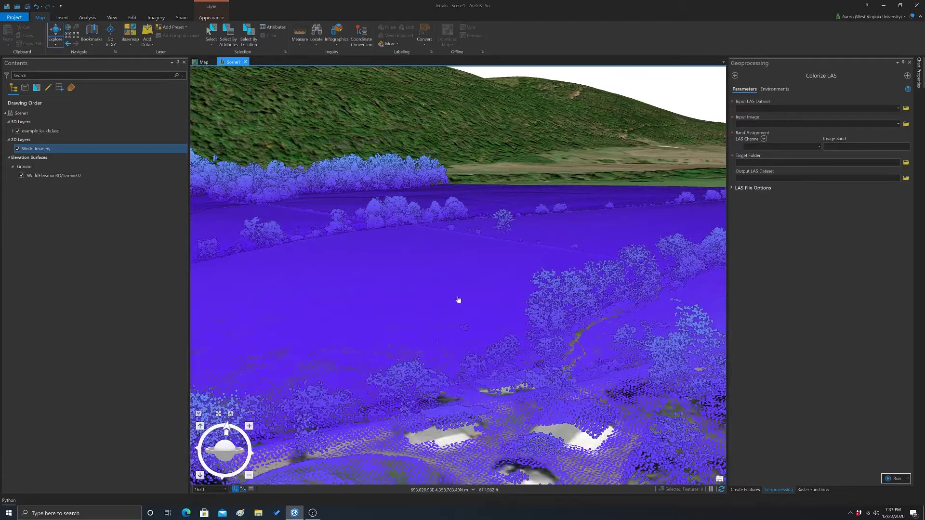
drag(445, 288, 435, 247)
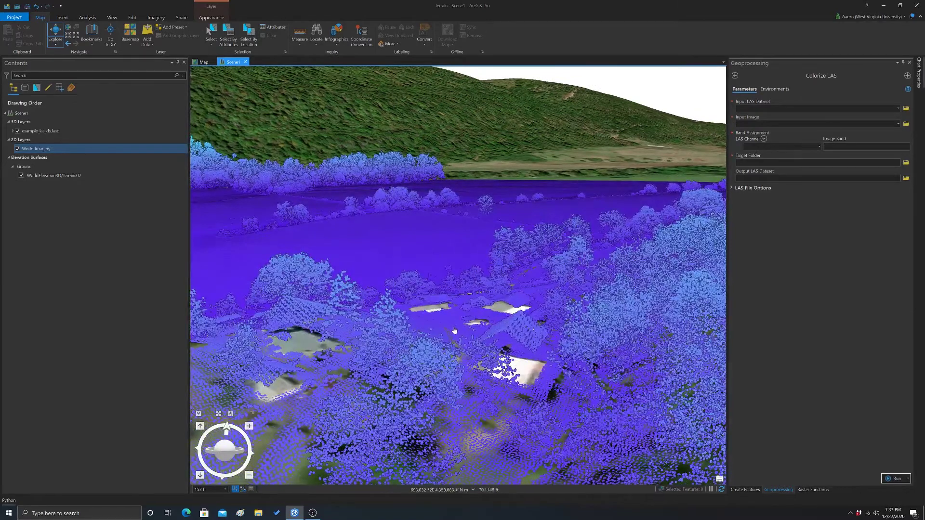
drag(447, 275, 562, 336)
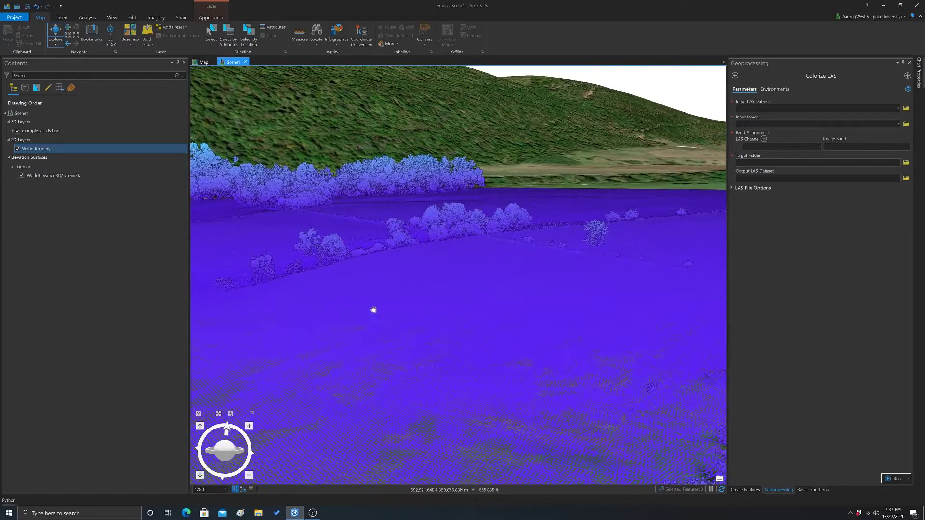
drag(373, 310, 526, 312)
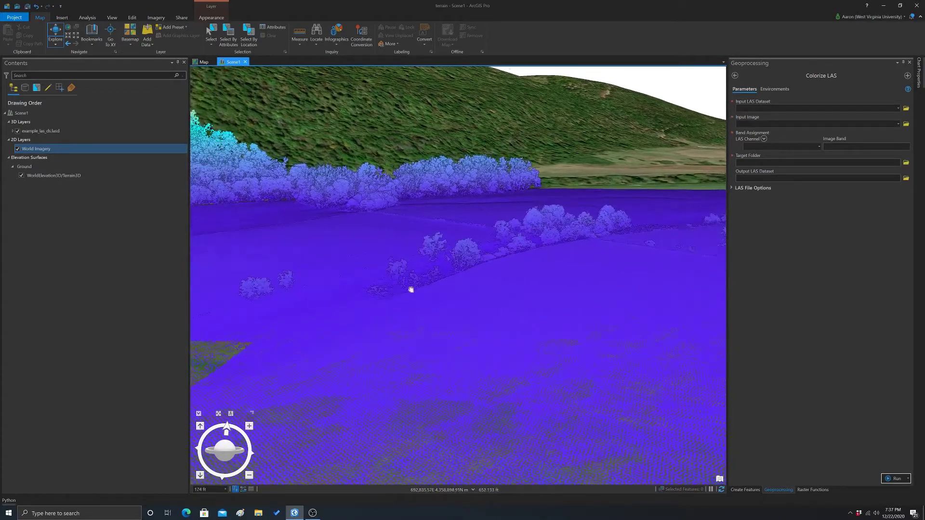
drag(411, 290, 439, 290)
drag(359, 309, 442, 340)
drag(424, 260, 468, 340)
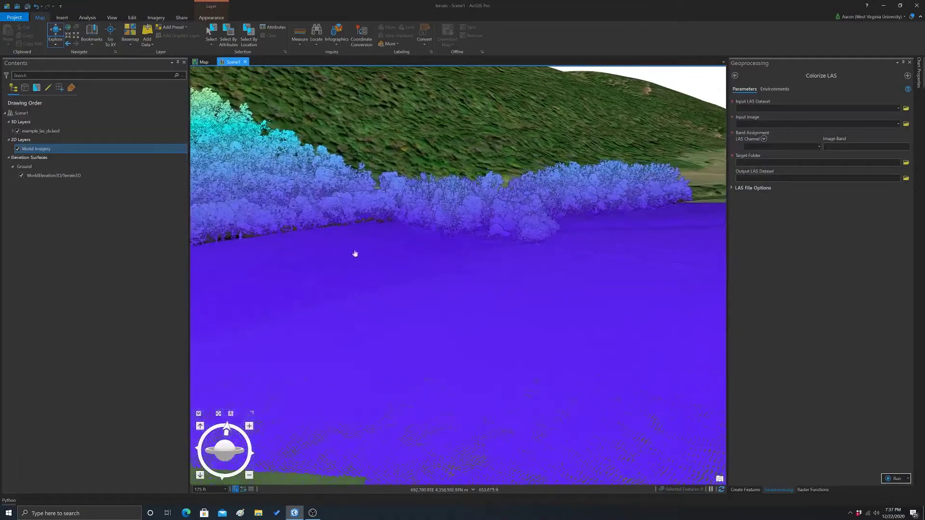
drag(378, 262, 470, 297)
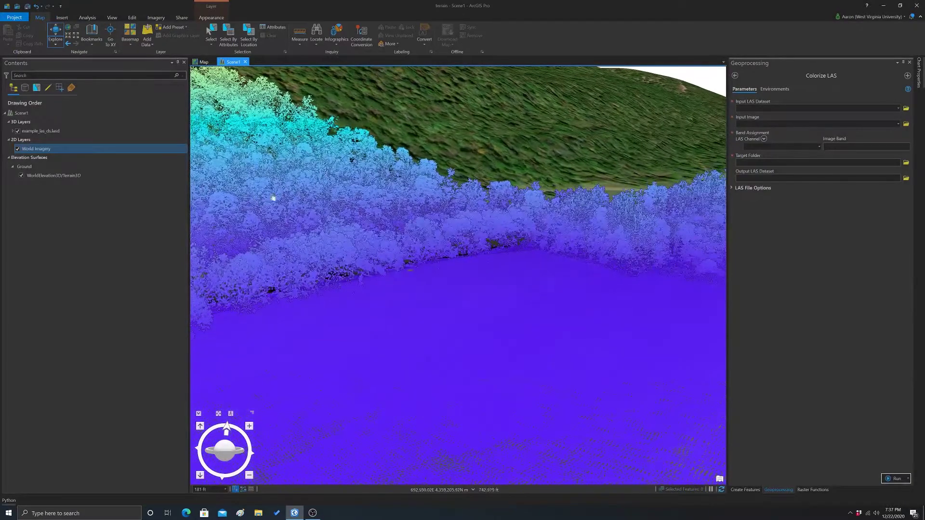
drag(273, 196, 376, 213)
Re-angle the view and zoom toward the town and trees of the point cloud.
scroll(375, 213, down, 5)
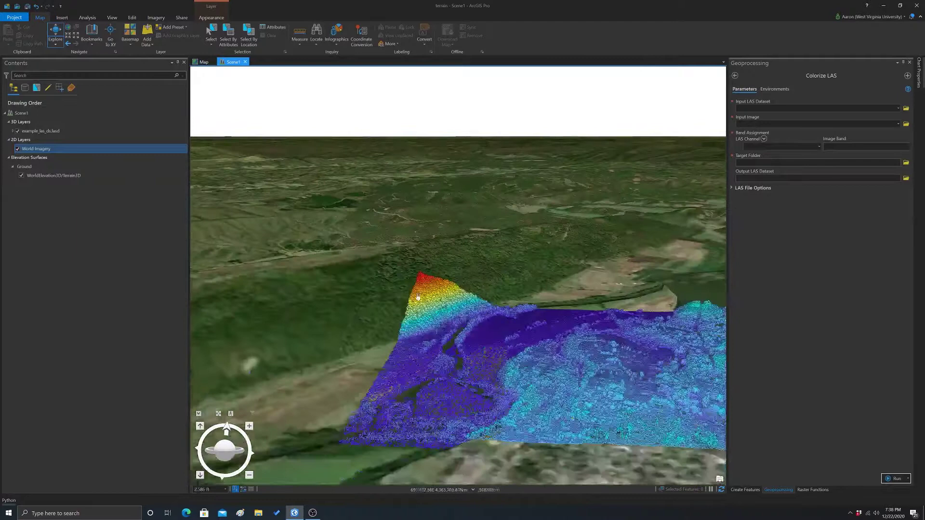
drag(402, 339, 416, 305)
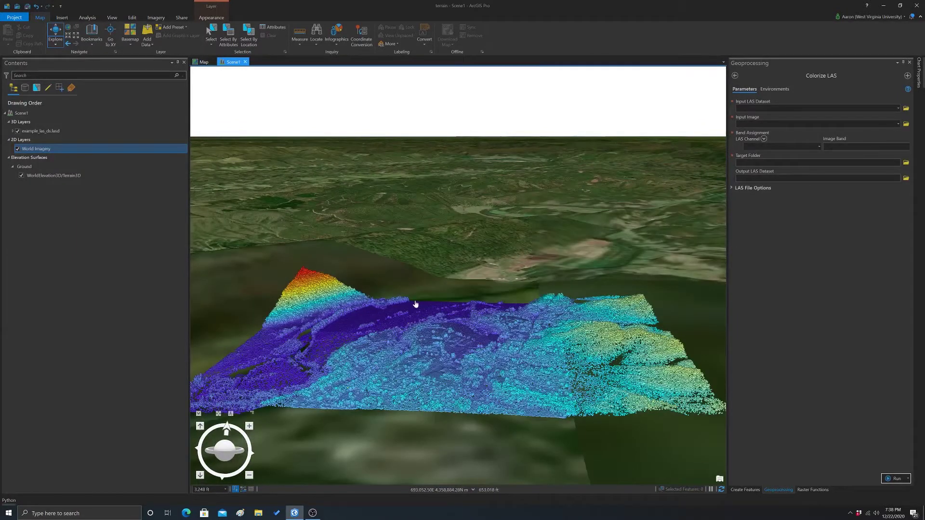
drag(415, 304, 419, 324)
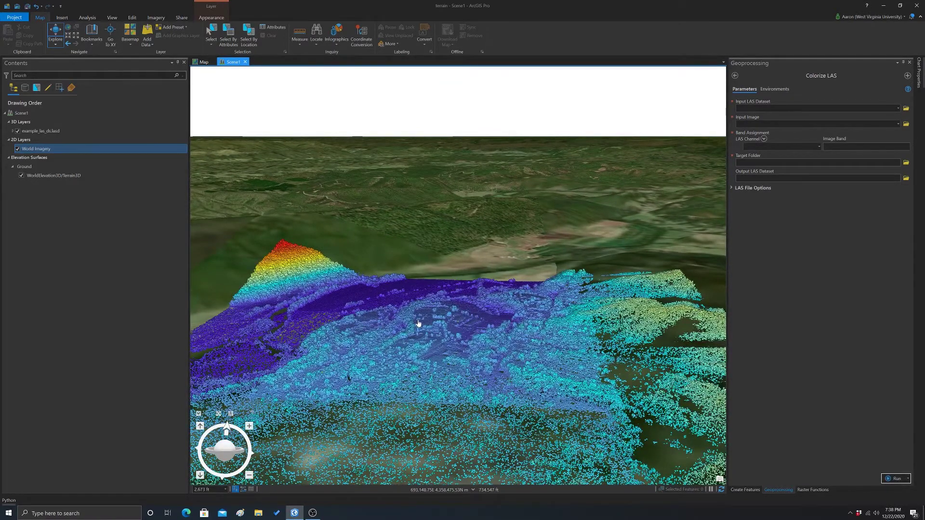
scroll(419, 323, up, 3)
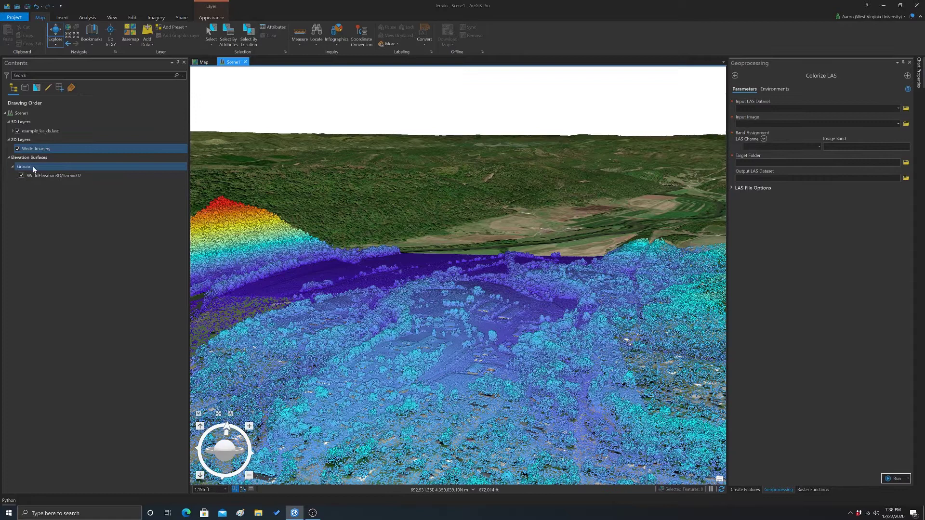
Set the layer's LAS Filter to classes 1 Unassigned and 2 Ground, first returns only.
right_click(45, 131)
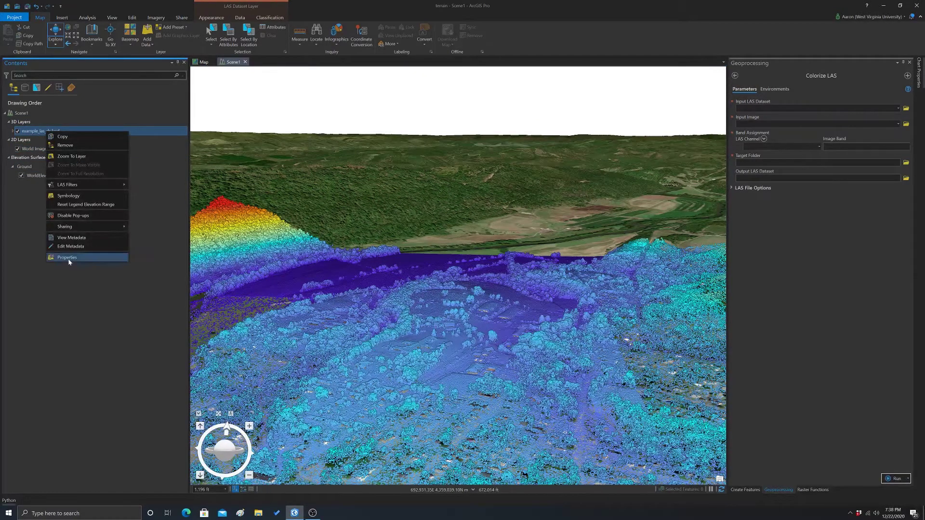
click(67, 258)
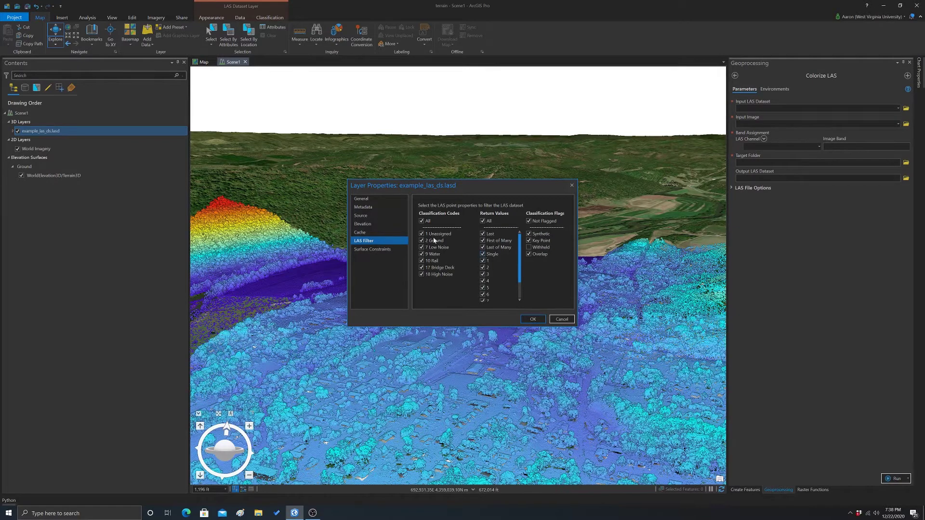
click(421, 221)
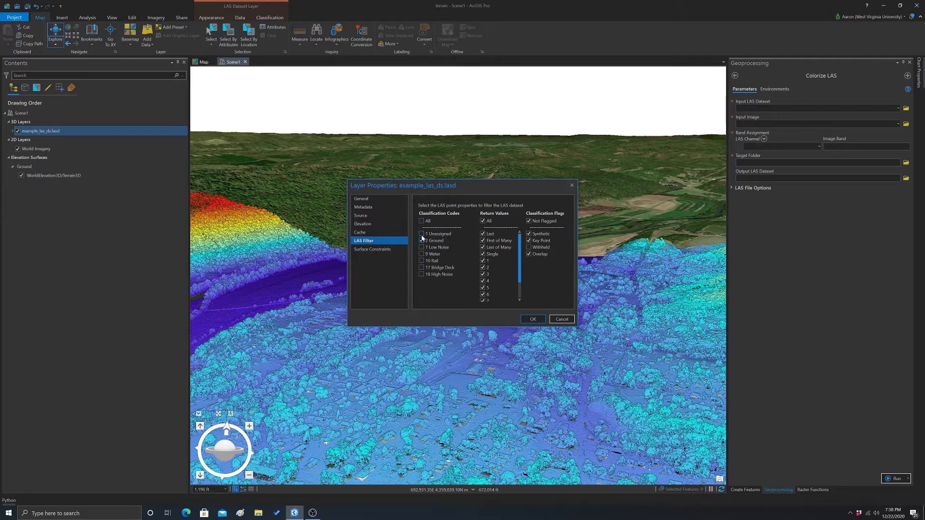
click(422, 234)
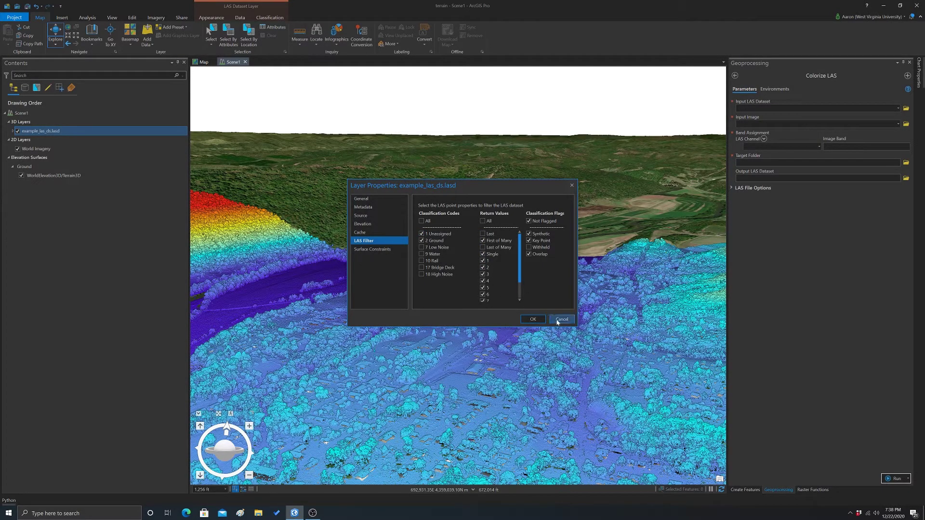
click(532, 318)
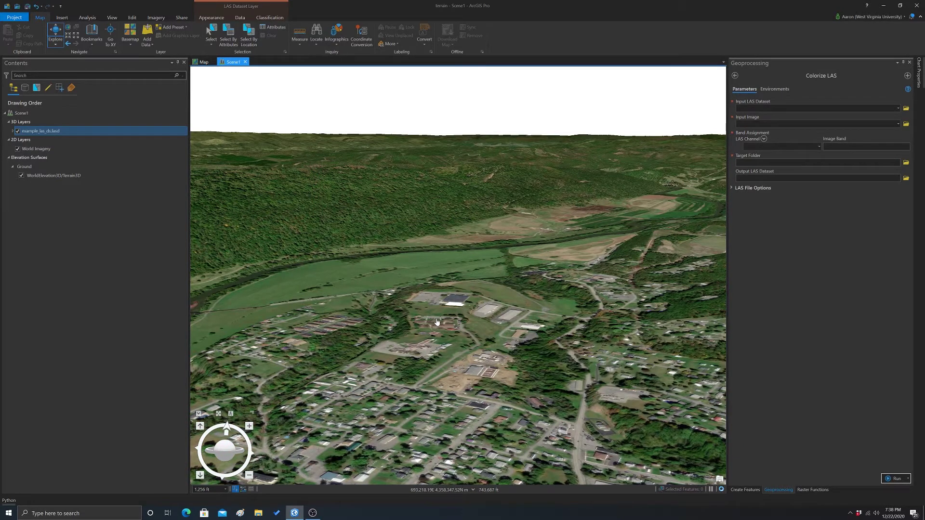
Zoom in on the white-roofed building and pan to the neighbouring roofs until points render.
scroll(436, 322, up, 3)
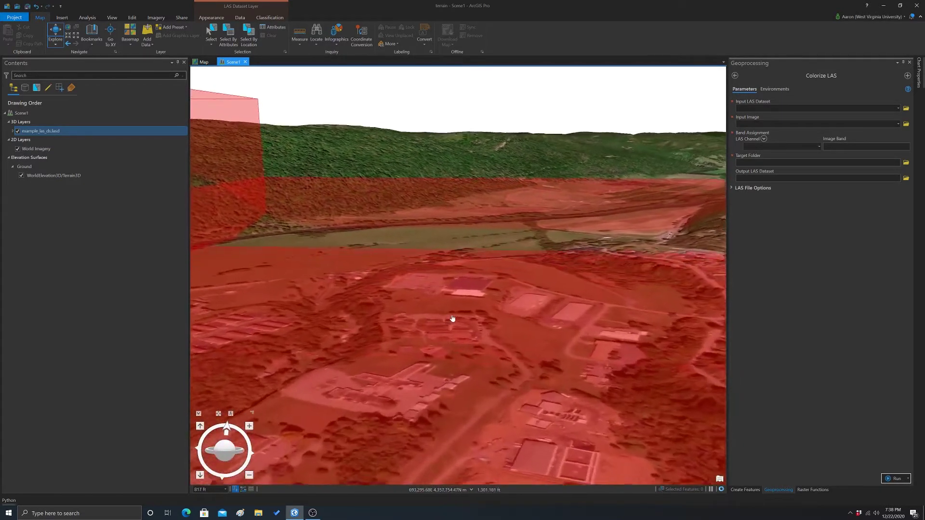
scroll(452, 319, up, 5)
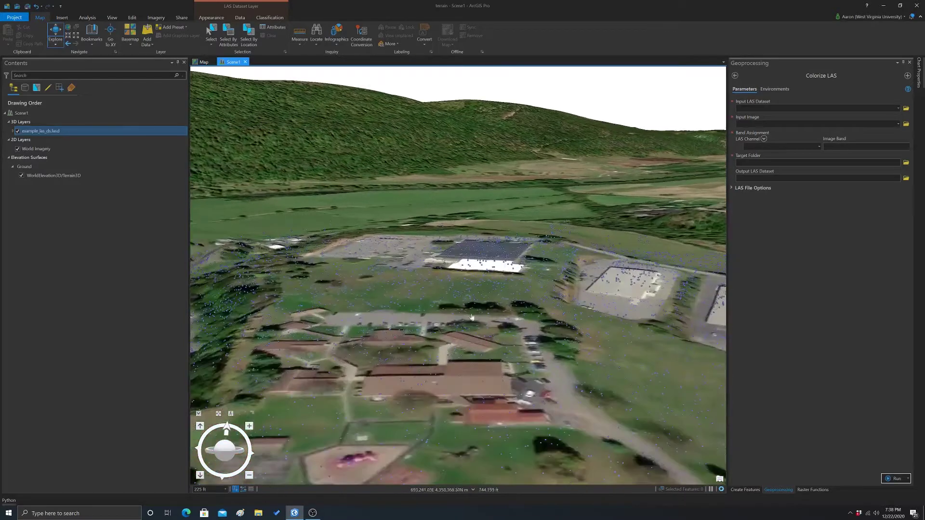
scroll(500, 351, up, 2)
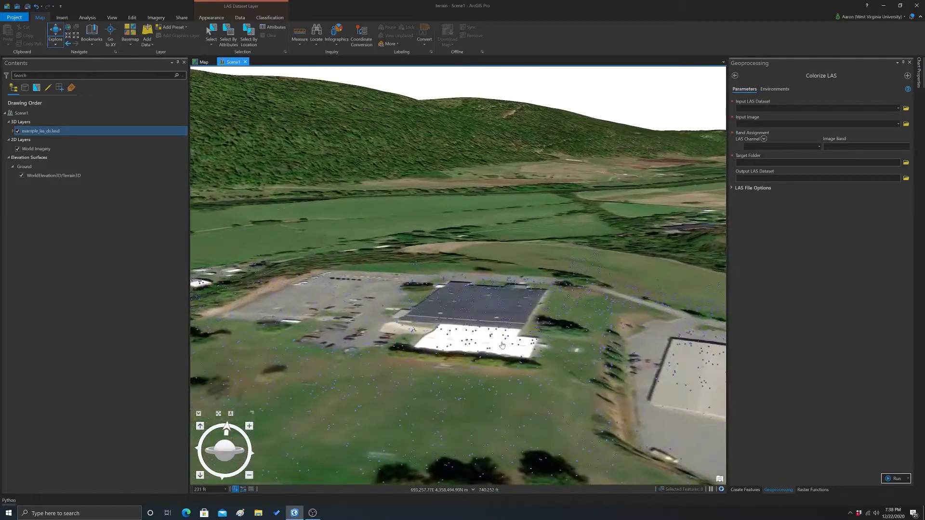
scroll(448, 330, up, 2)
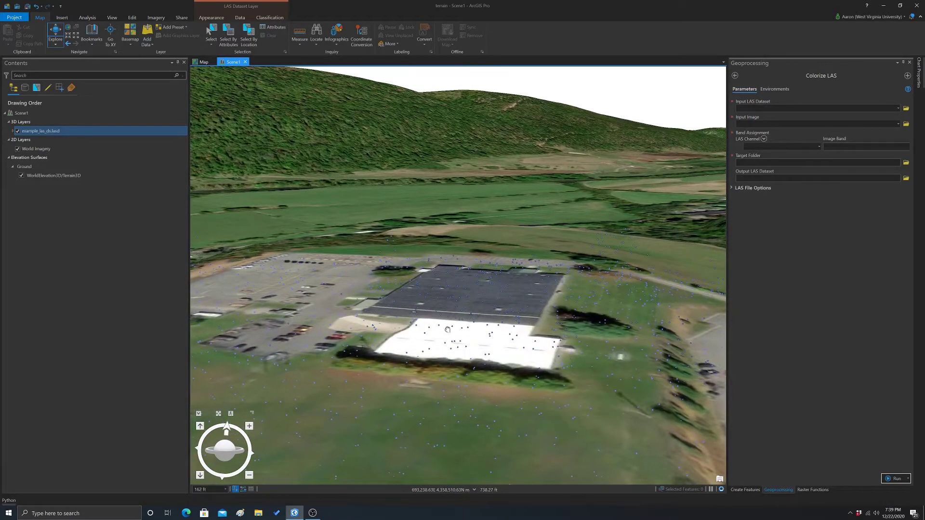
drag(447, 329, 479, 341)
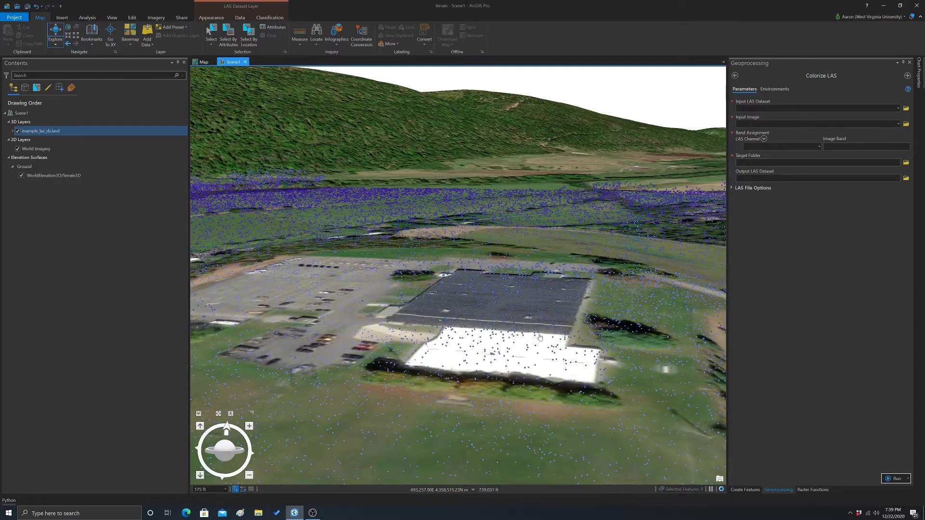
drag(348, 294, 237, 258)
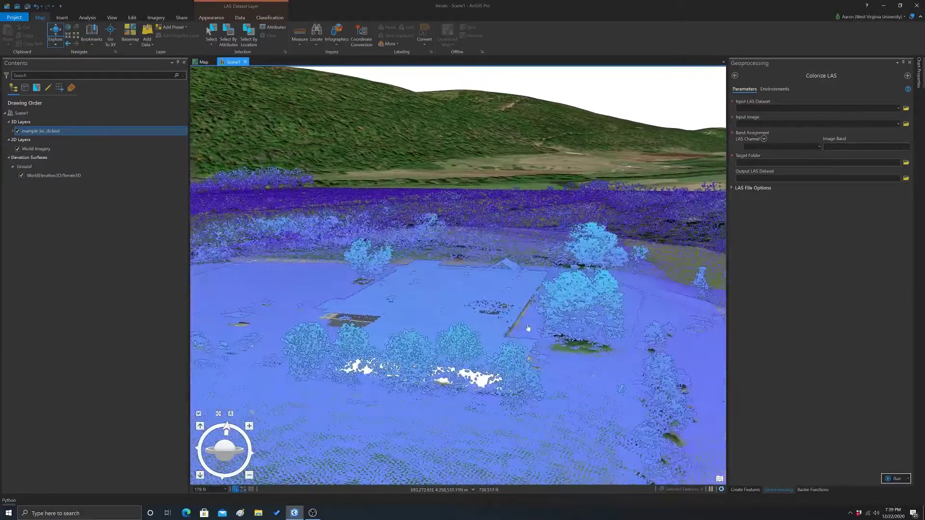
Fly forward over the point cloud's trees and across the field.
drag(481, 270, 546, 281)
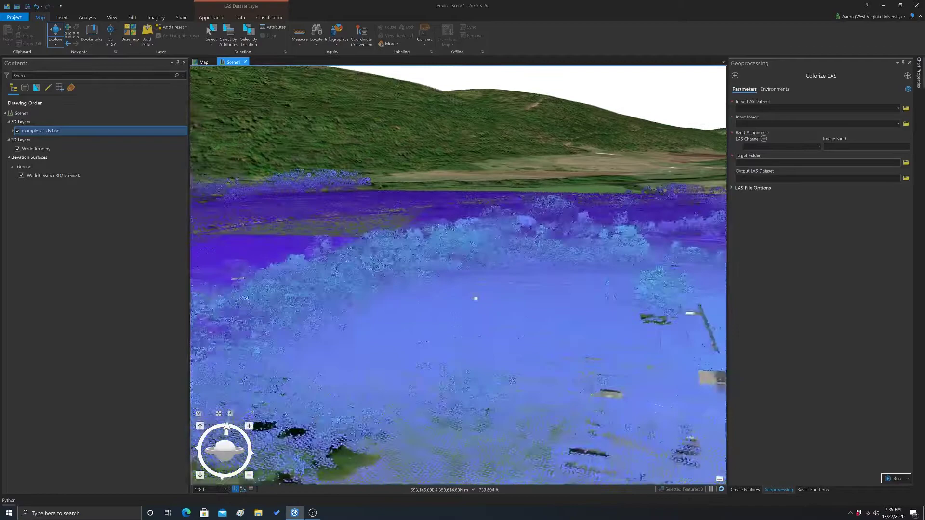
drag(505, 315, 373, 263)
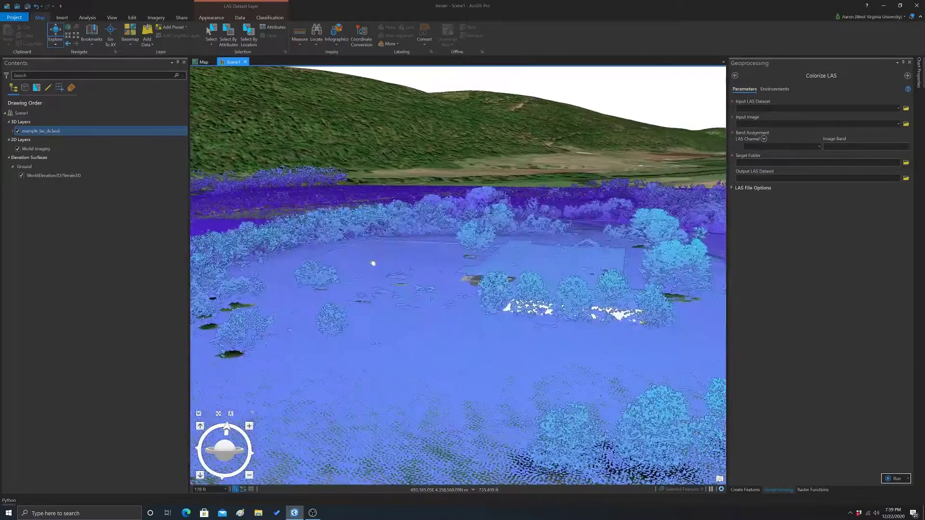
drag(474, 291, 528, 316)
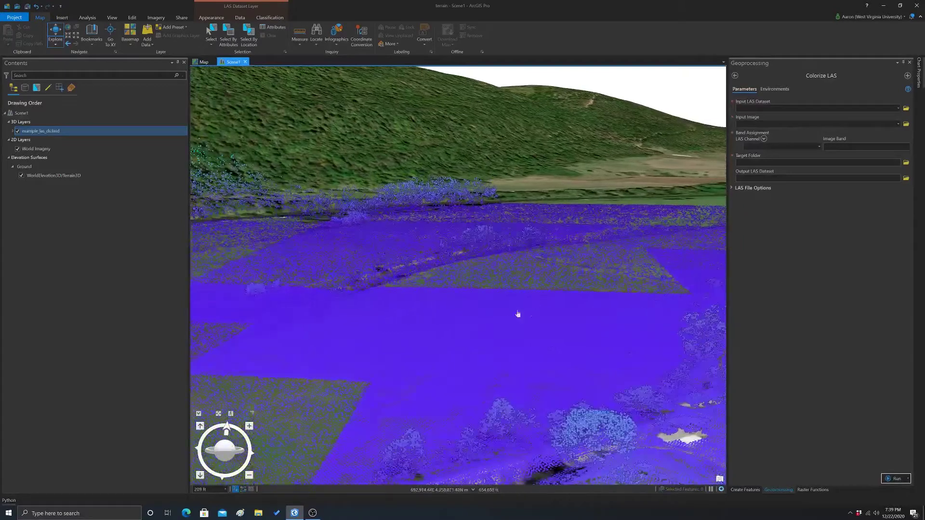
drag(368, 334, 437, 332)
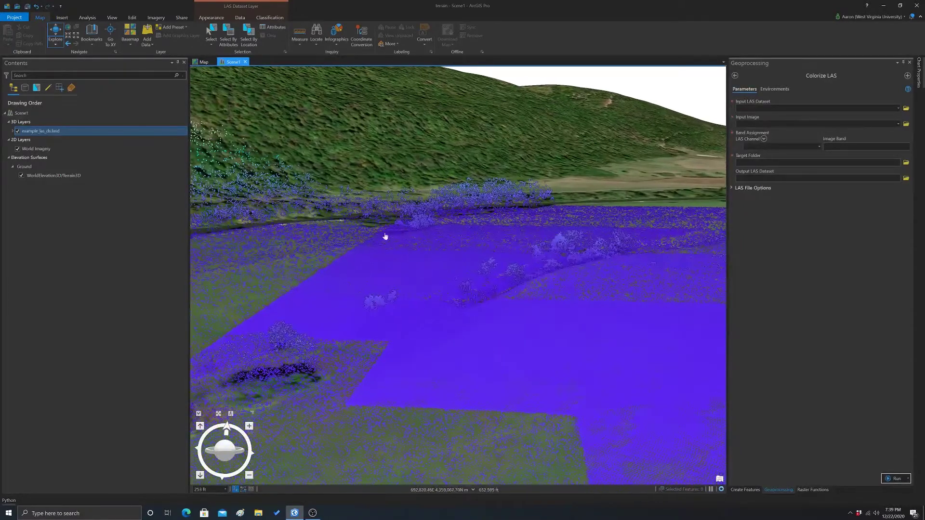
drag(385, 236, 539, 391)
drag(406, 265, 535, 308)
Rotate toward the hillside and move closer to the water and field.
drag(381, 359, 475, 287)
drag(267, 250, 389, 250)
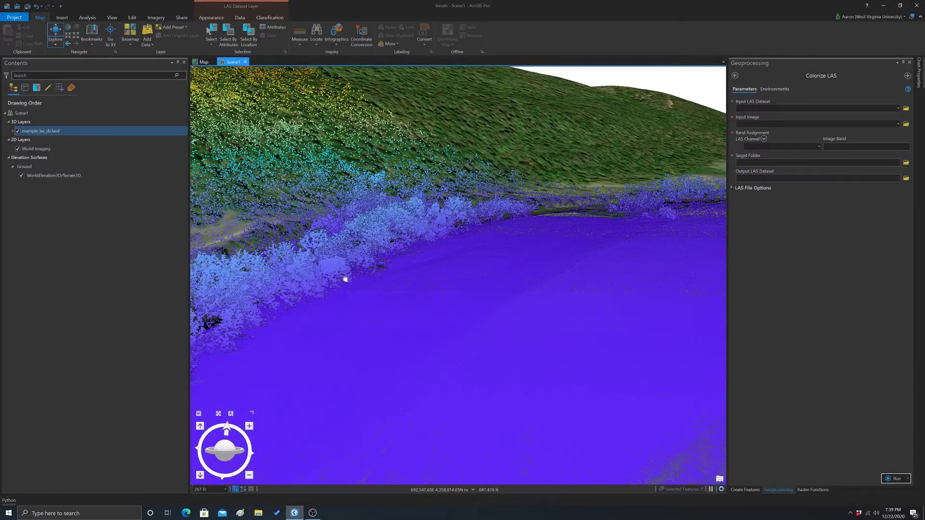
drag(345, 275, 355, 235)
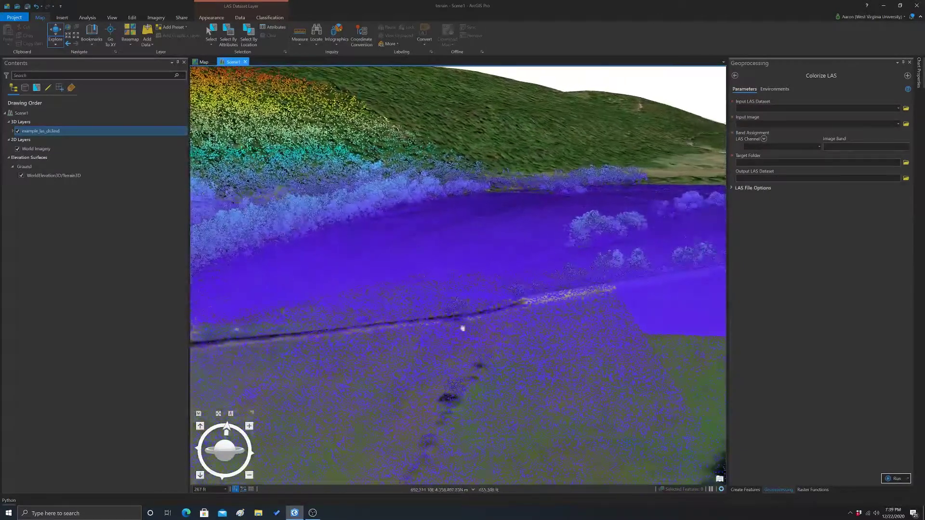
drag(463, 326, 382, 287)
drag(433, 361, 690, 327)
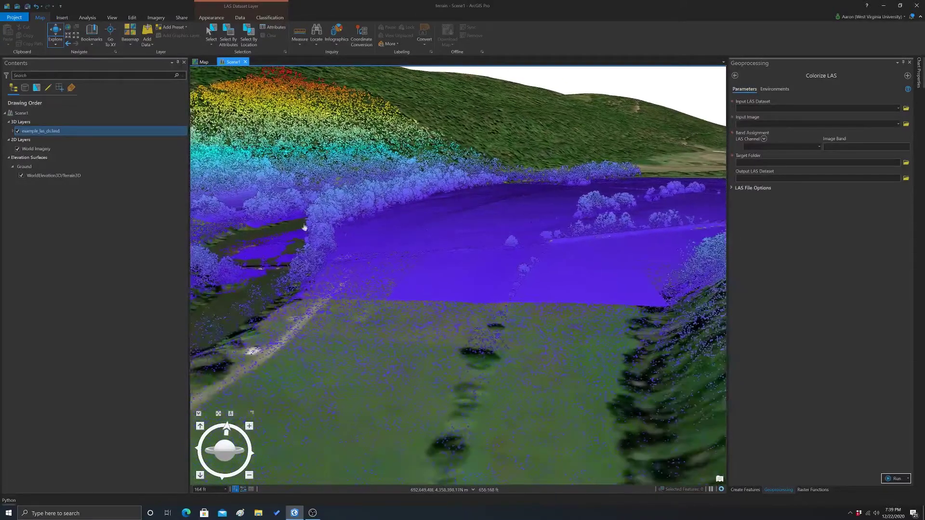
Draw the example_las_ds.lasd points by Intensity instead of Elevation in the layer's Symbology.
right_click(30, 133)
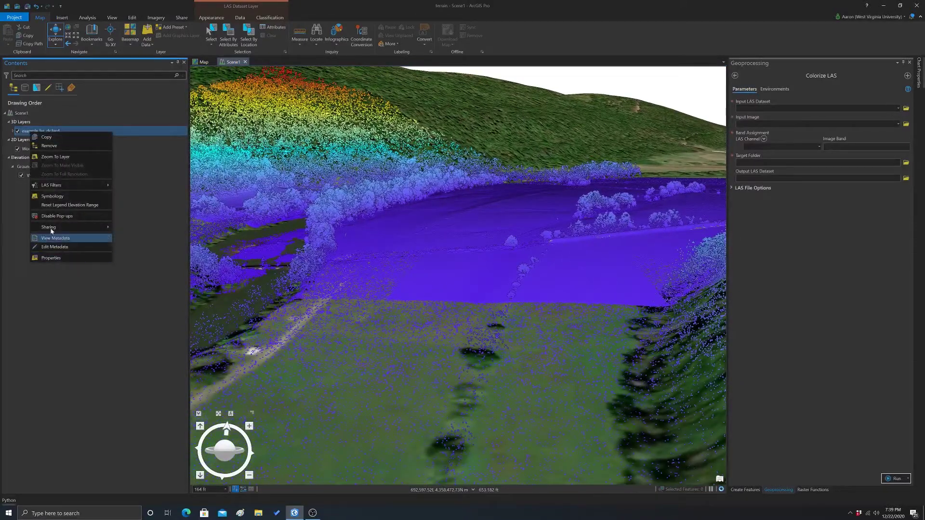
click(50, 196)
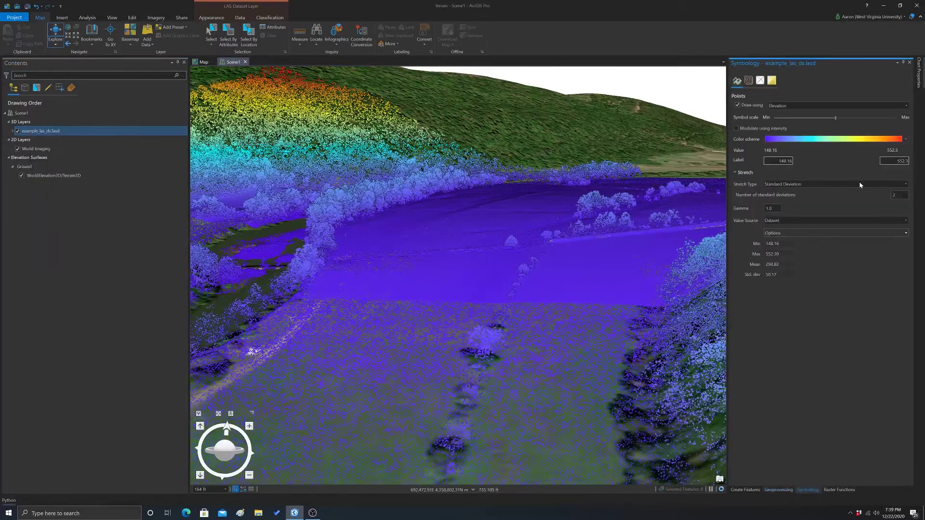
click(906, 105)
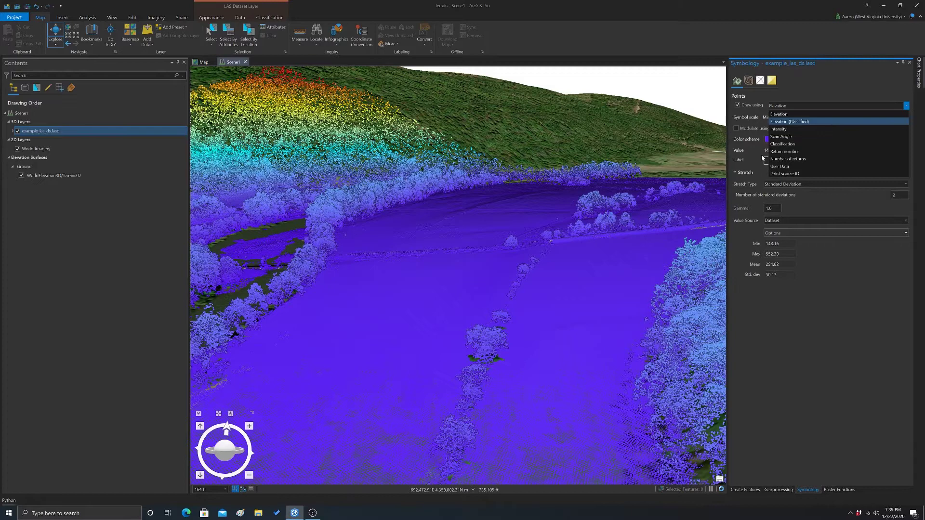
click(779, 129)
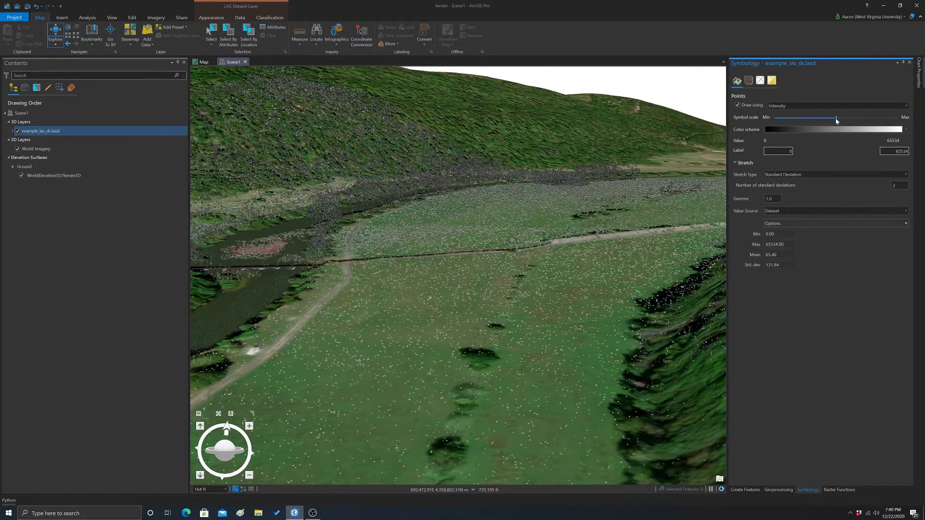
Set the point symbol scale to maximum, then back down to about 80%.
drag(836, 121, 897, 125)
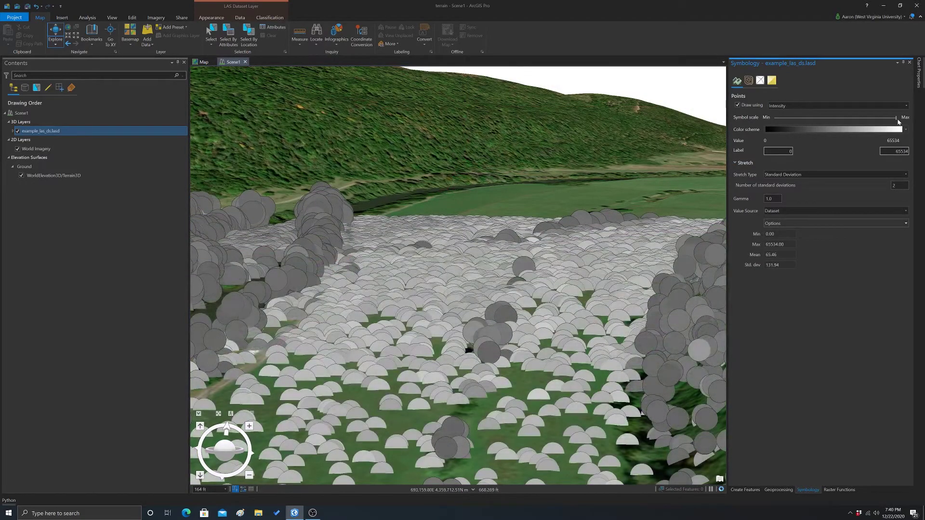
drag(896, 118, 854, 118)
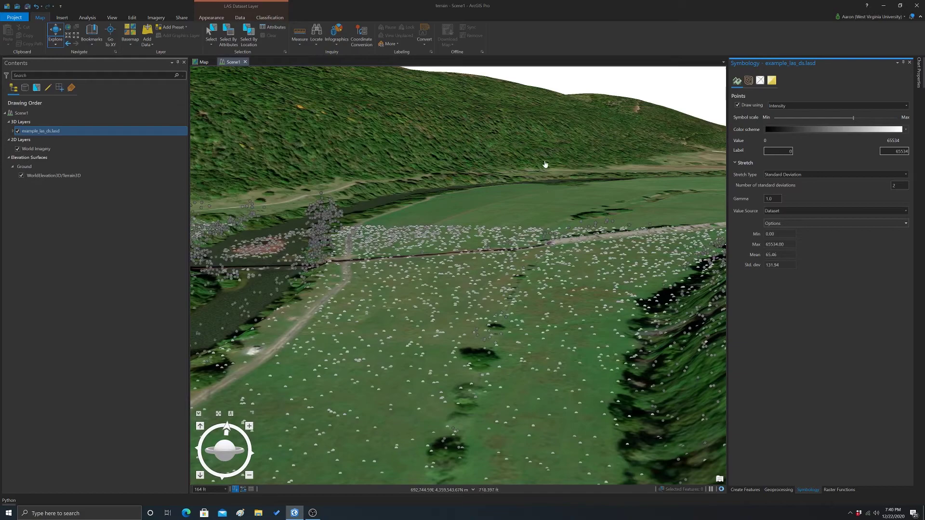
Move forward over the field and tilt the scene to a near top-down view.
scroll(605, 183, down, 5)
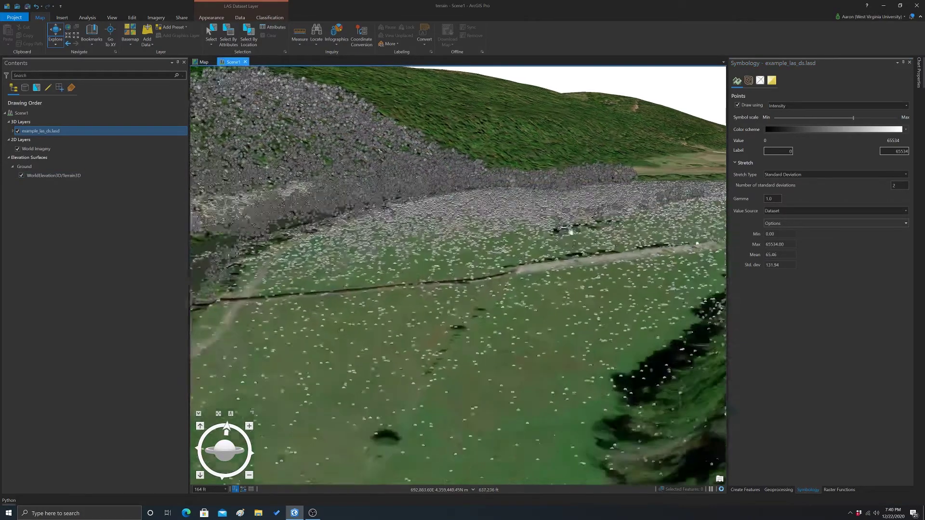
scroll(427, 185, up, 3)
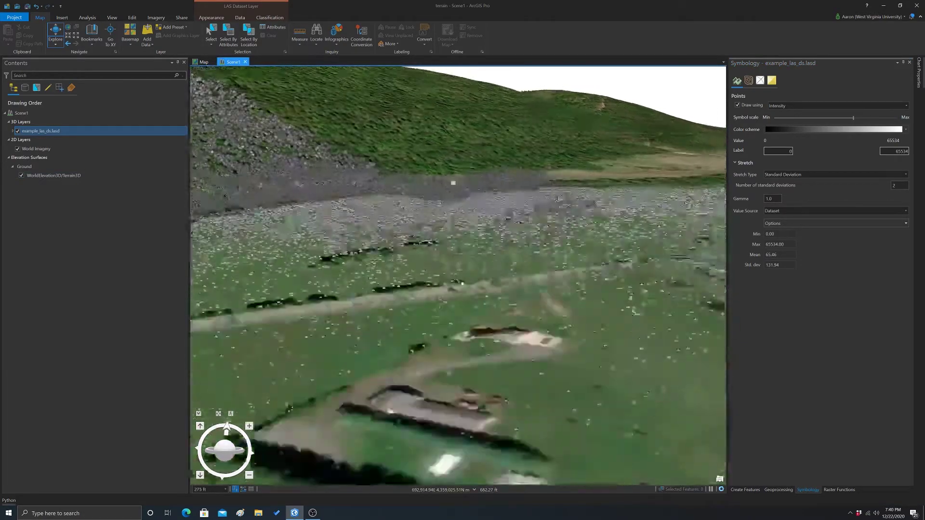
drag(426, 186, 538, 282)
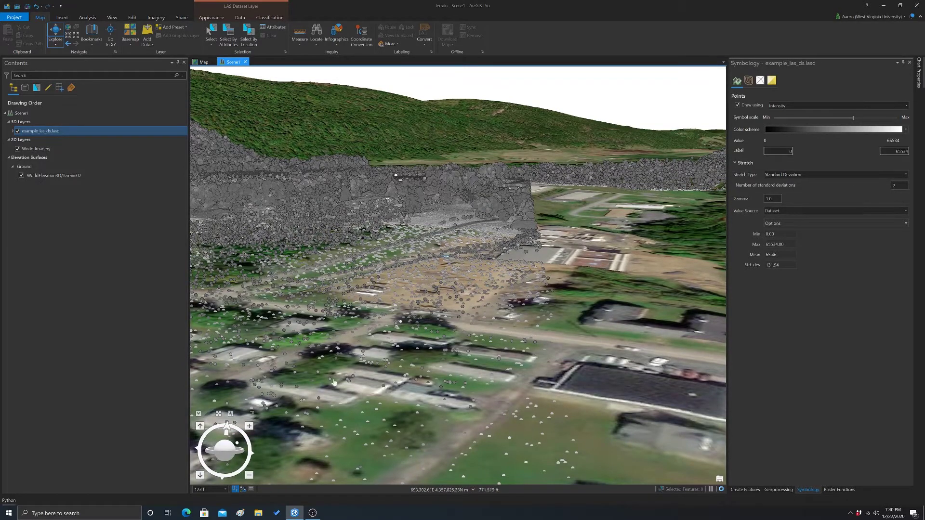
drag(235, 455, 235, 438)
Pan north and centre the view on the building complex.
drag(307, 218, 562, 358)
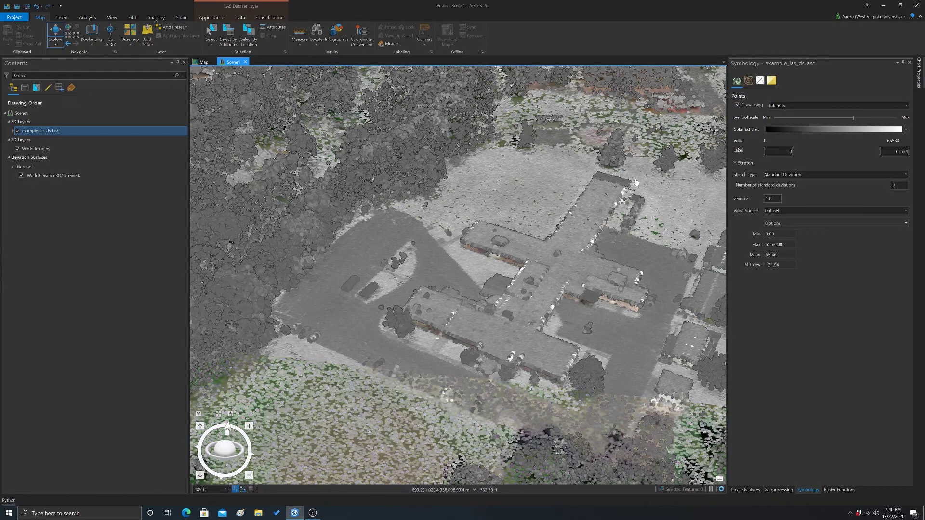
drag(590, 191, 499, 208)
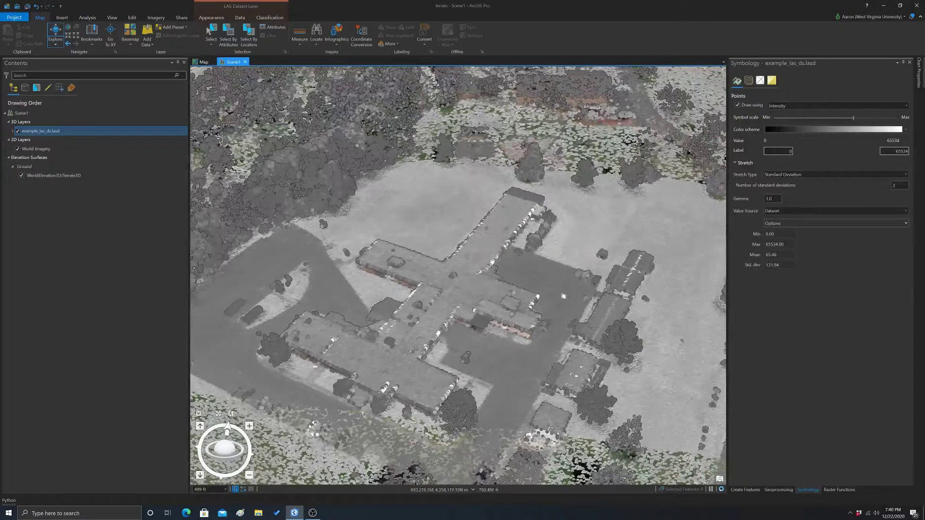
drag(563, 296, 656, 312)
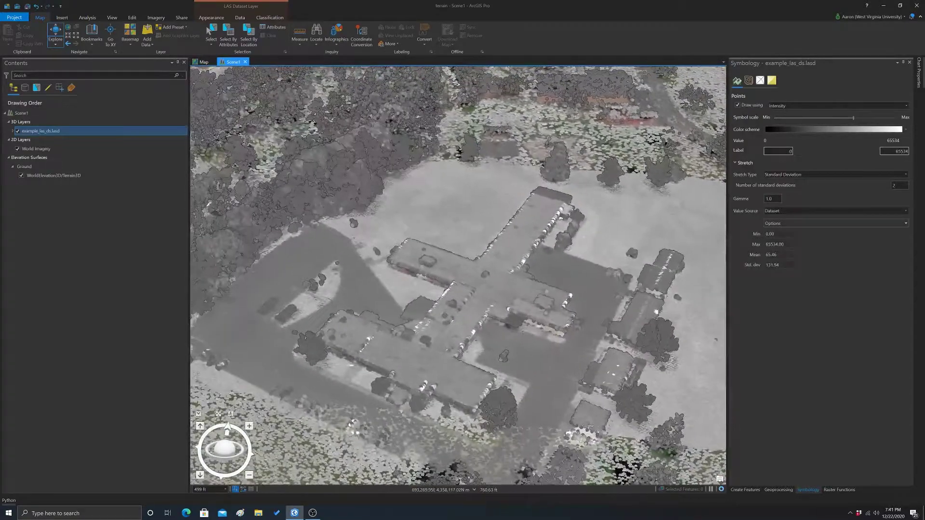